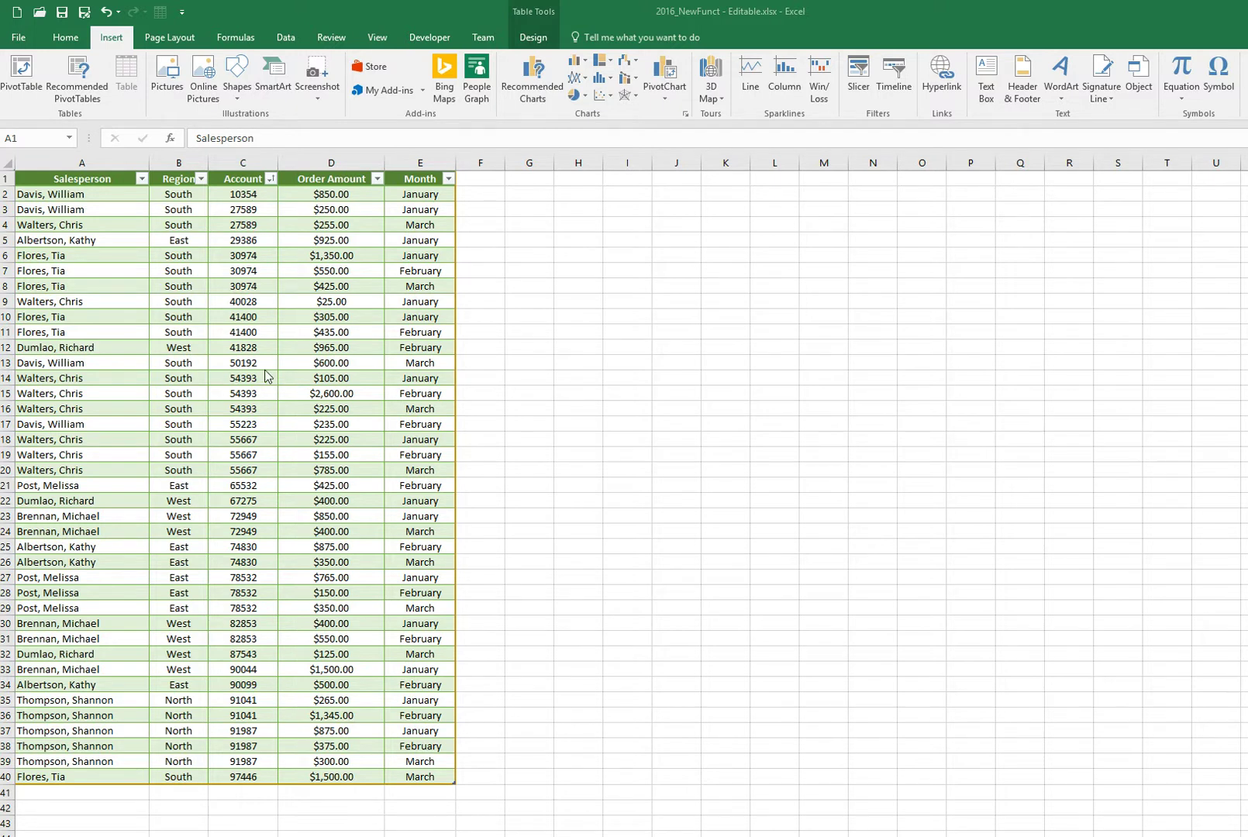
# Step: Begin a PivotTable from cell F12, then cancel that setup
pyautogui.click(121, 307)
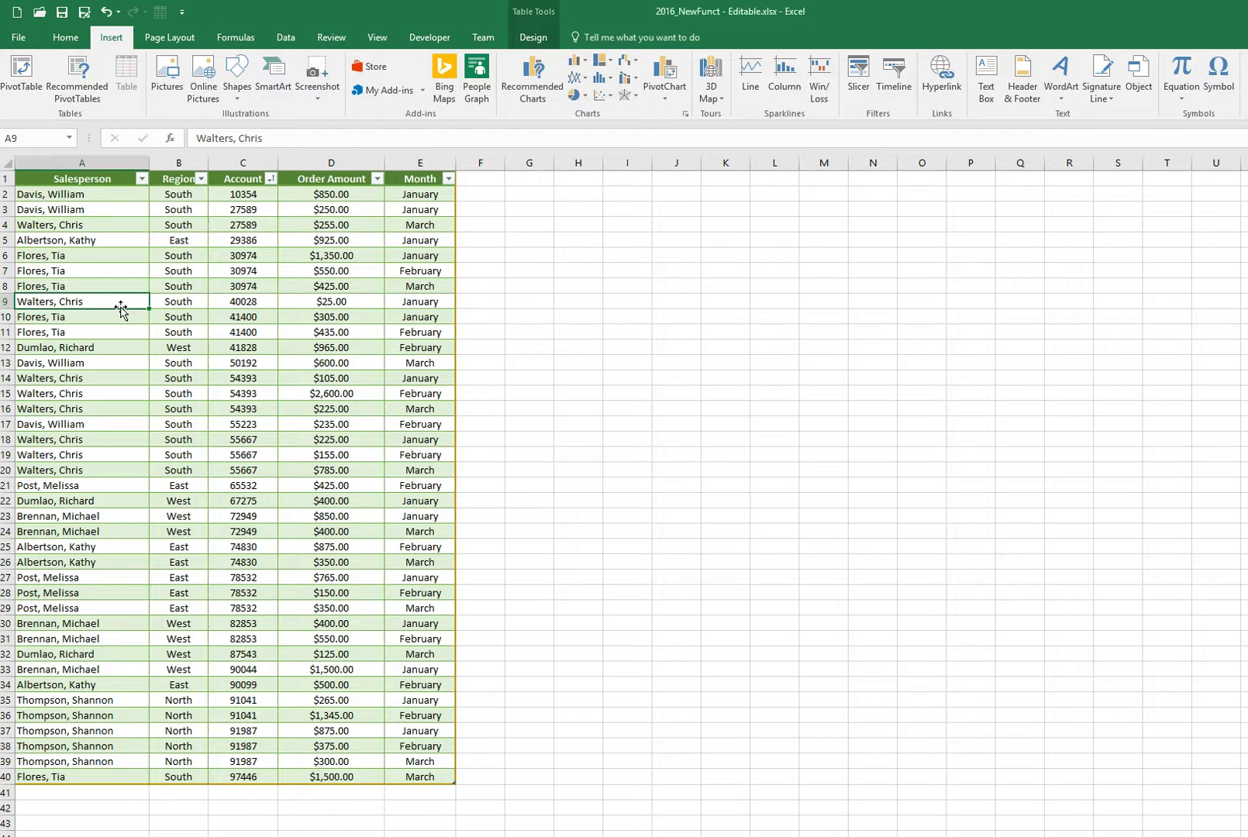
pyautogui.click(485, 349)
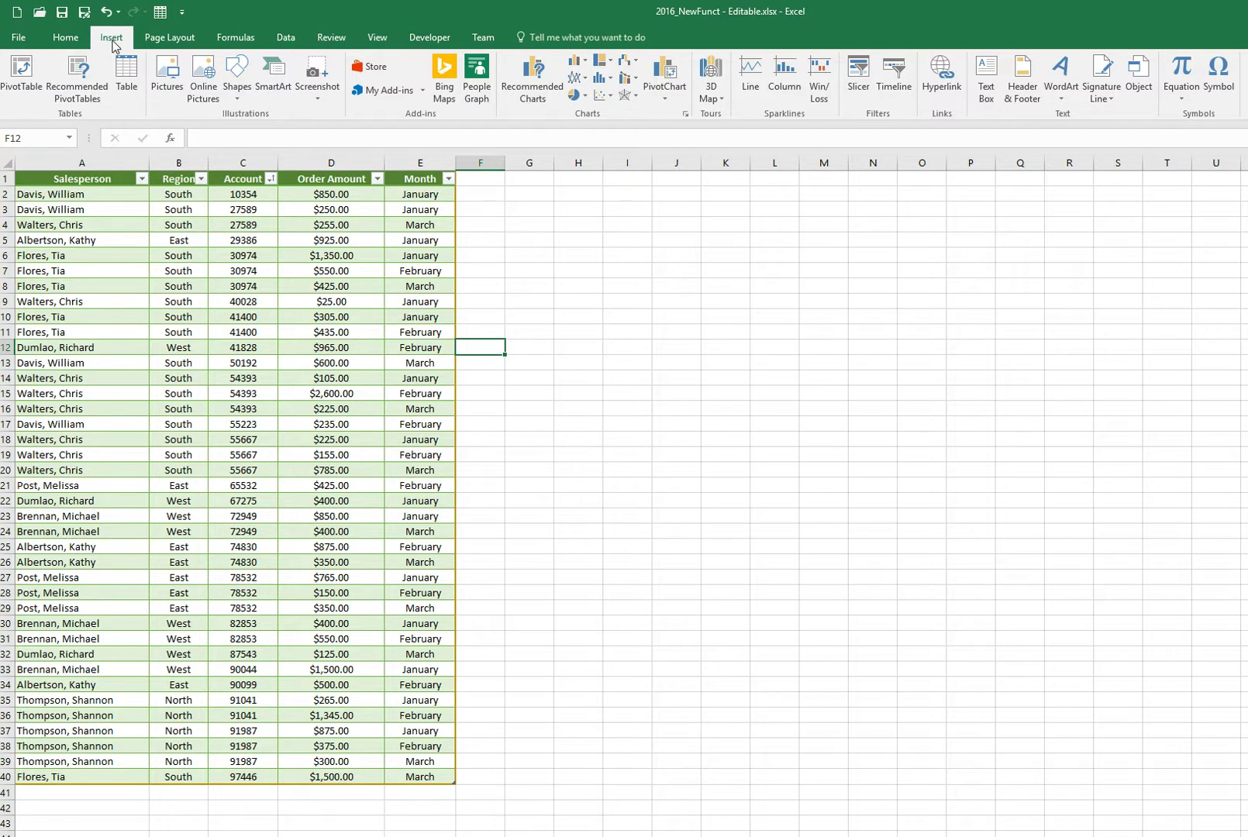
pyautogui.click(20, 75)
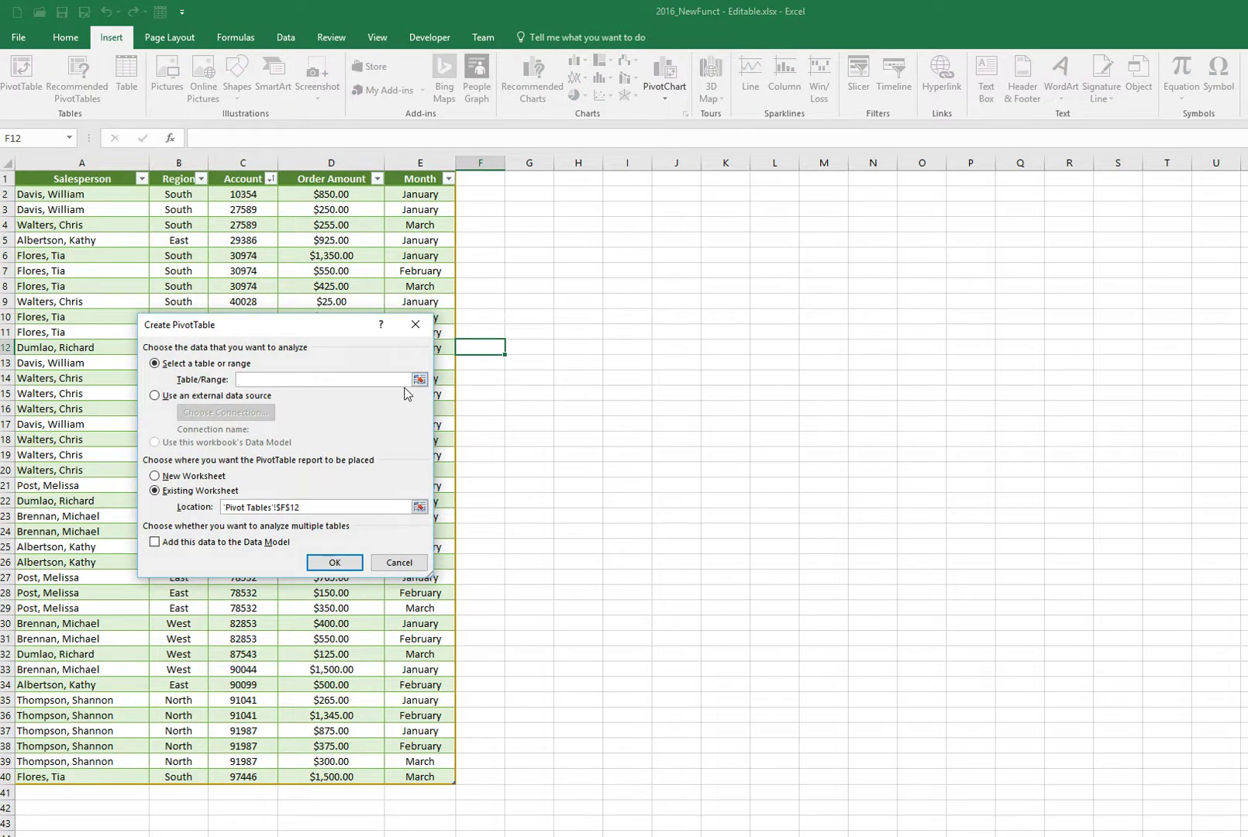
pyautogui.moveTo(354, 328); pyautogui.dragTo(701, 392)
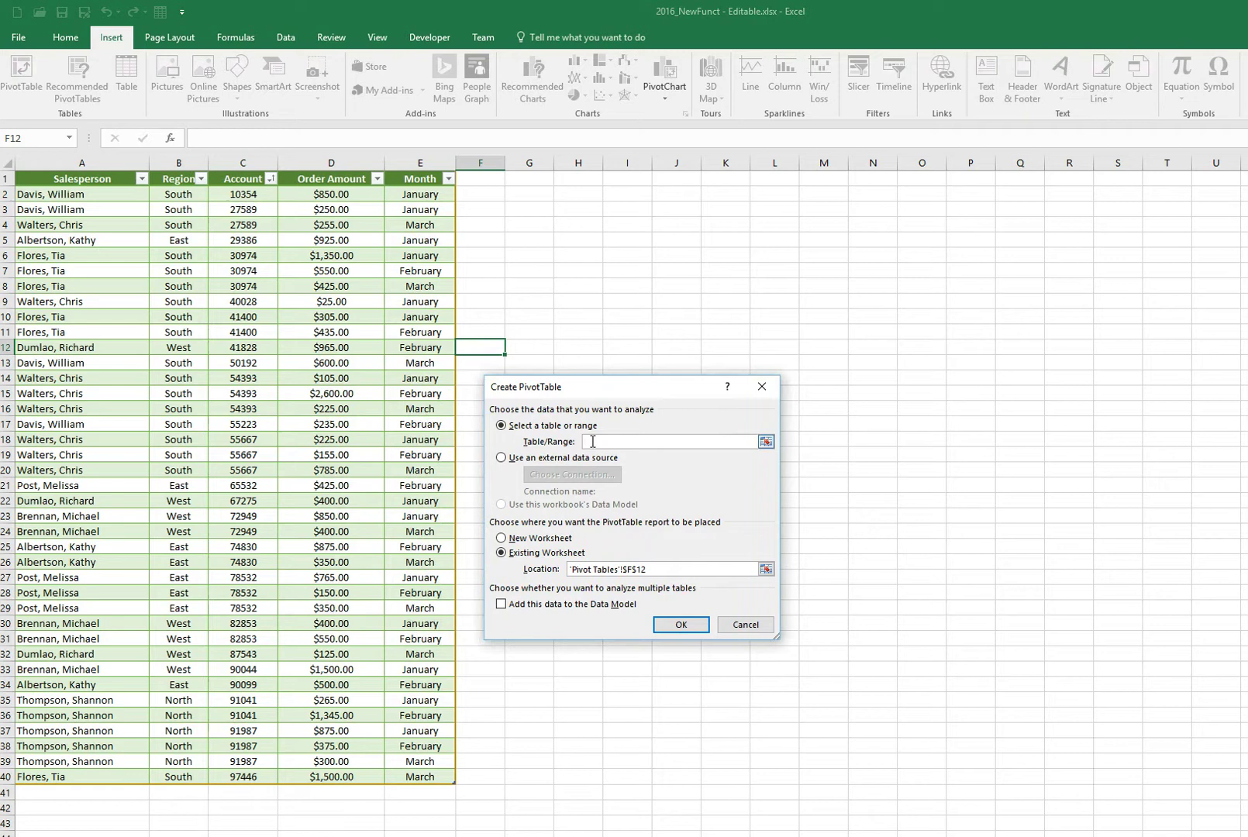
pyautogui.click(627, 444)
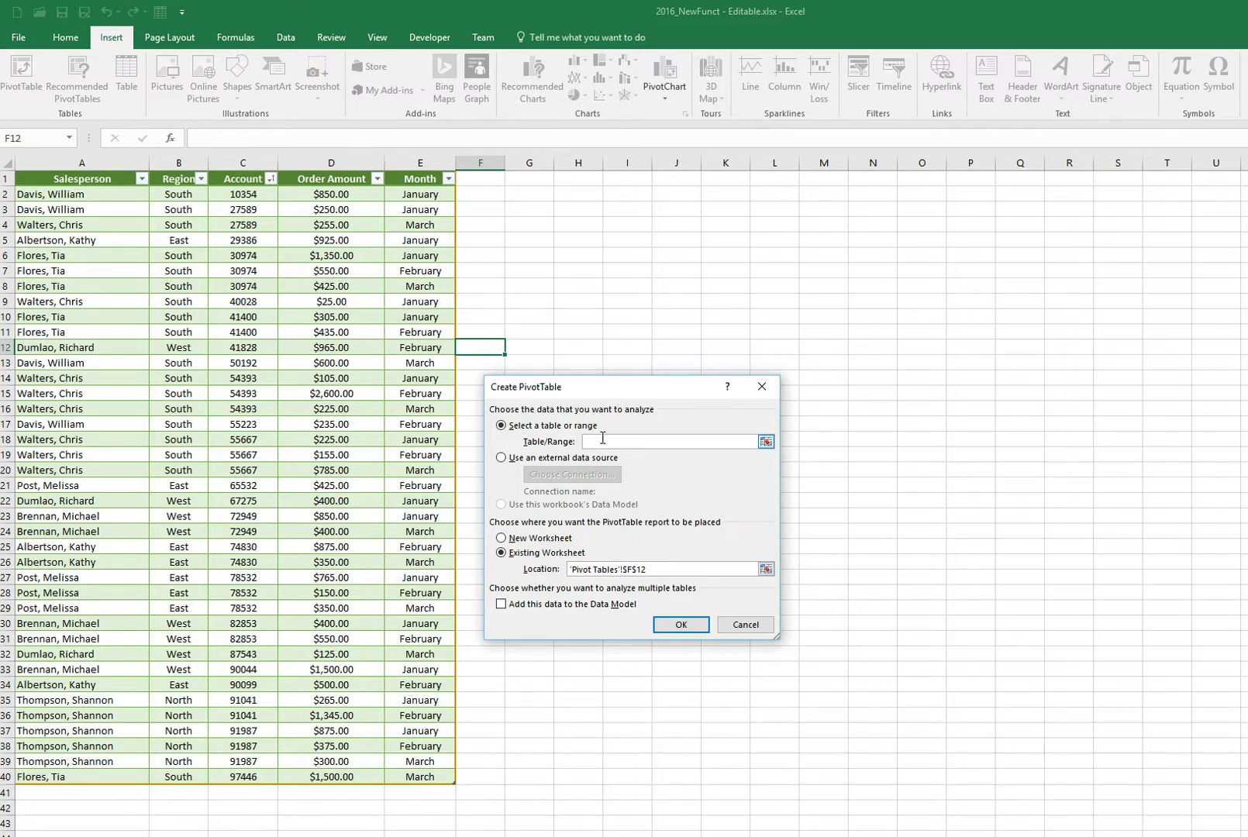
pyautogui.click(745, 625)
# Step: Restart the PivotTable from inside the sales table, selecting A1:E40 (Table13) as source
pyautogui.click(227, 361)
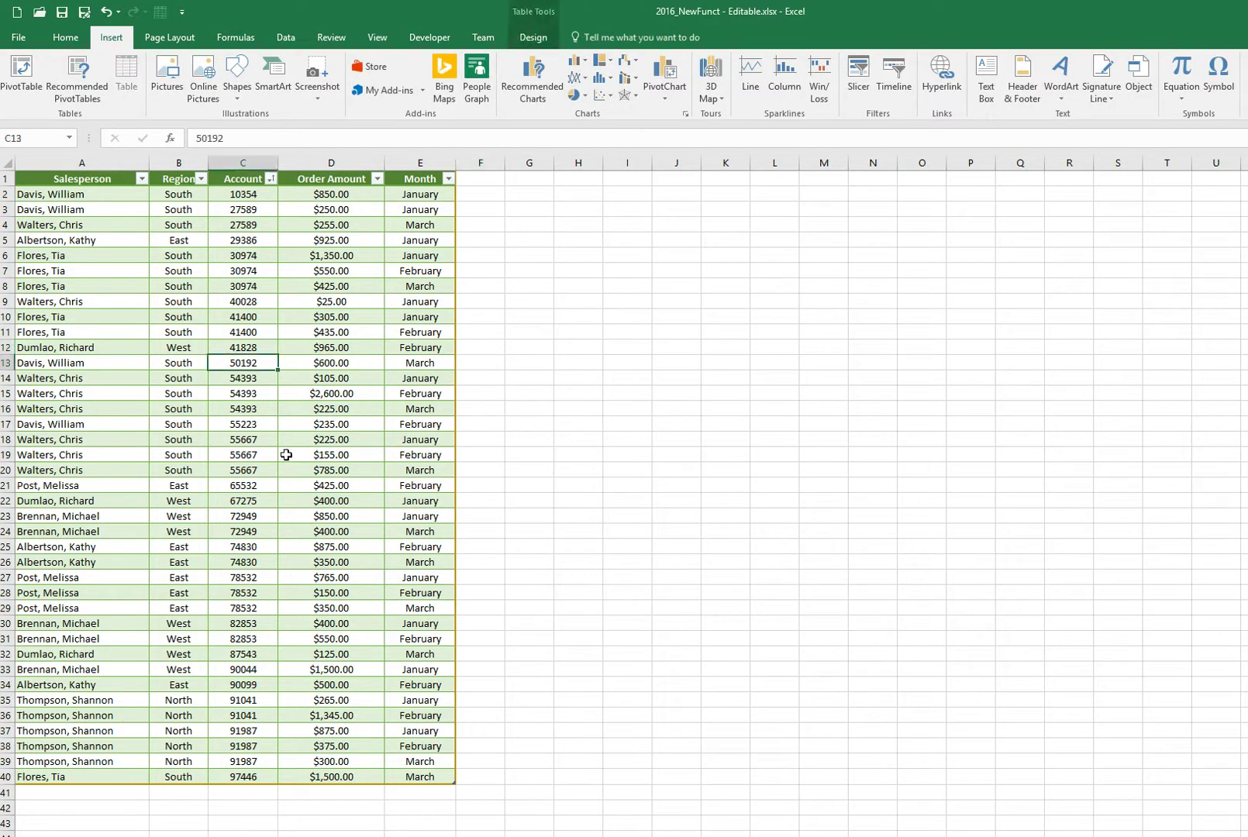
pyautogui.click(24, 81)
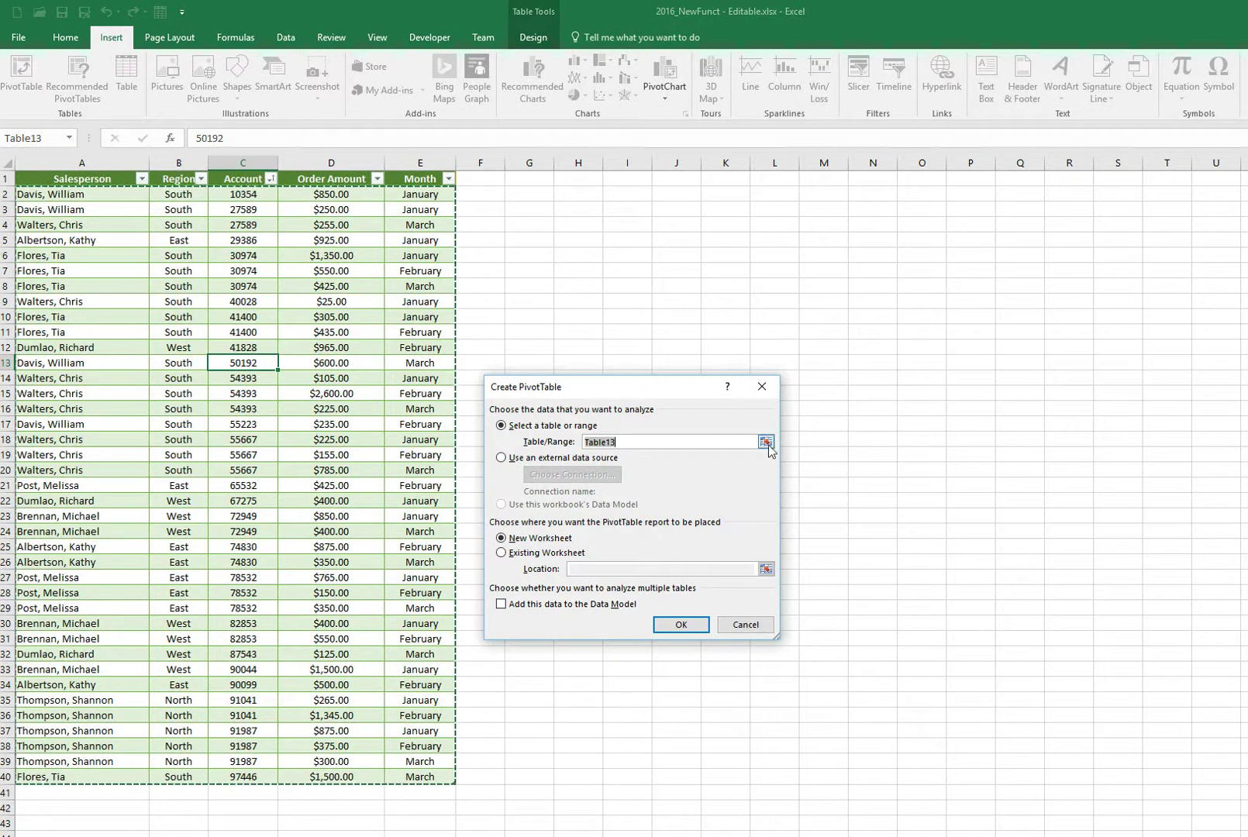
pyautogui.click(769, 445)
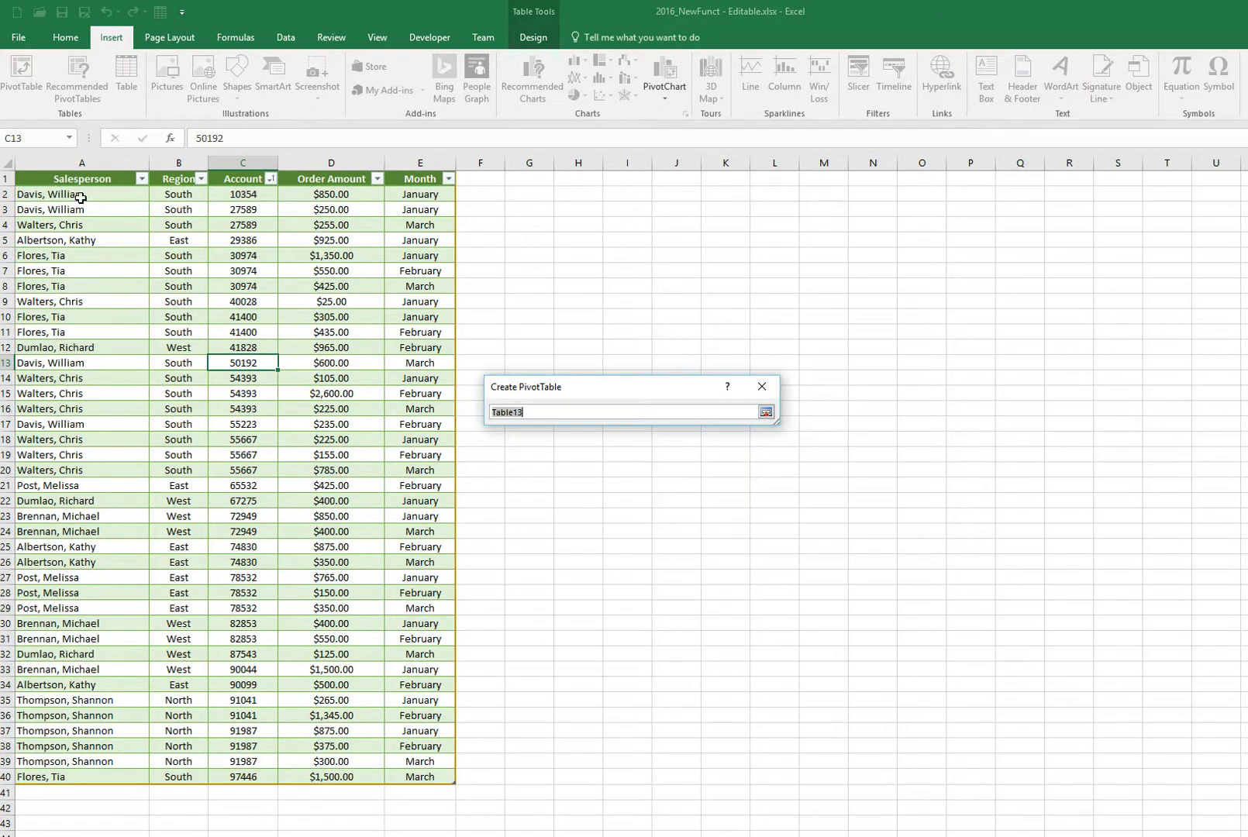
pyautogui.moveTo(52, 180); pyautogui.dragTo(397, 197)
pyautogui.moveTo(422, 320); pyautogui.dragTo(433, 779)
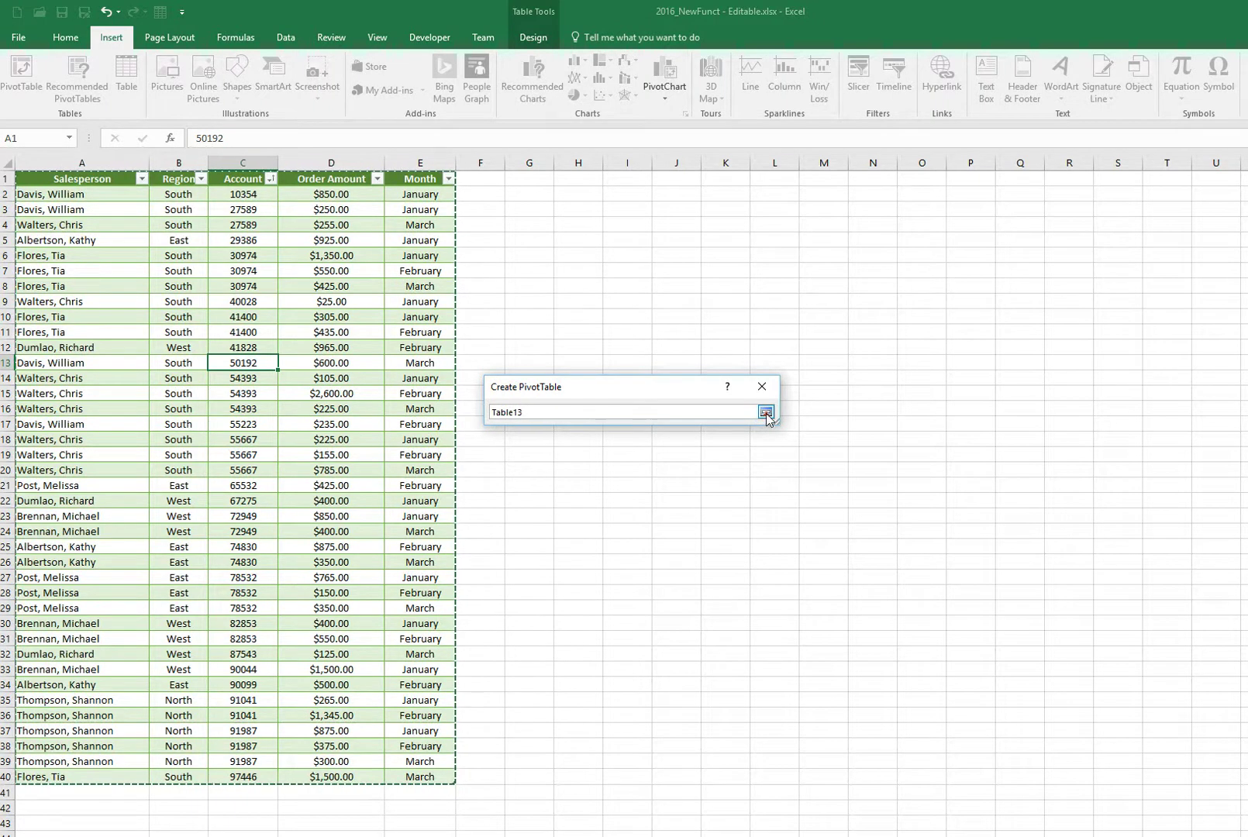
pyautogui.click(766, 413)
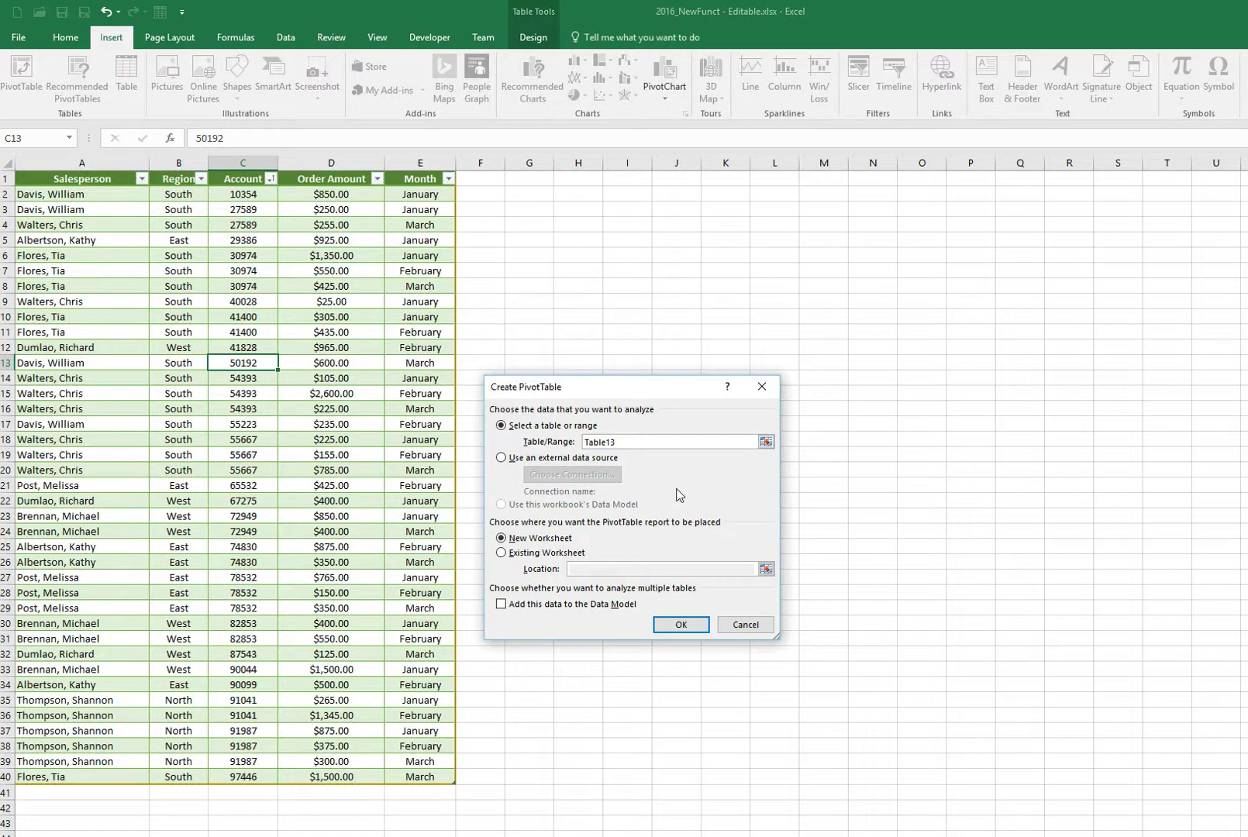
pyautogui.moveTo(659, 390); pyautogui.dragTo(753, 355)
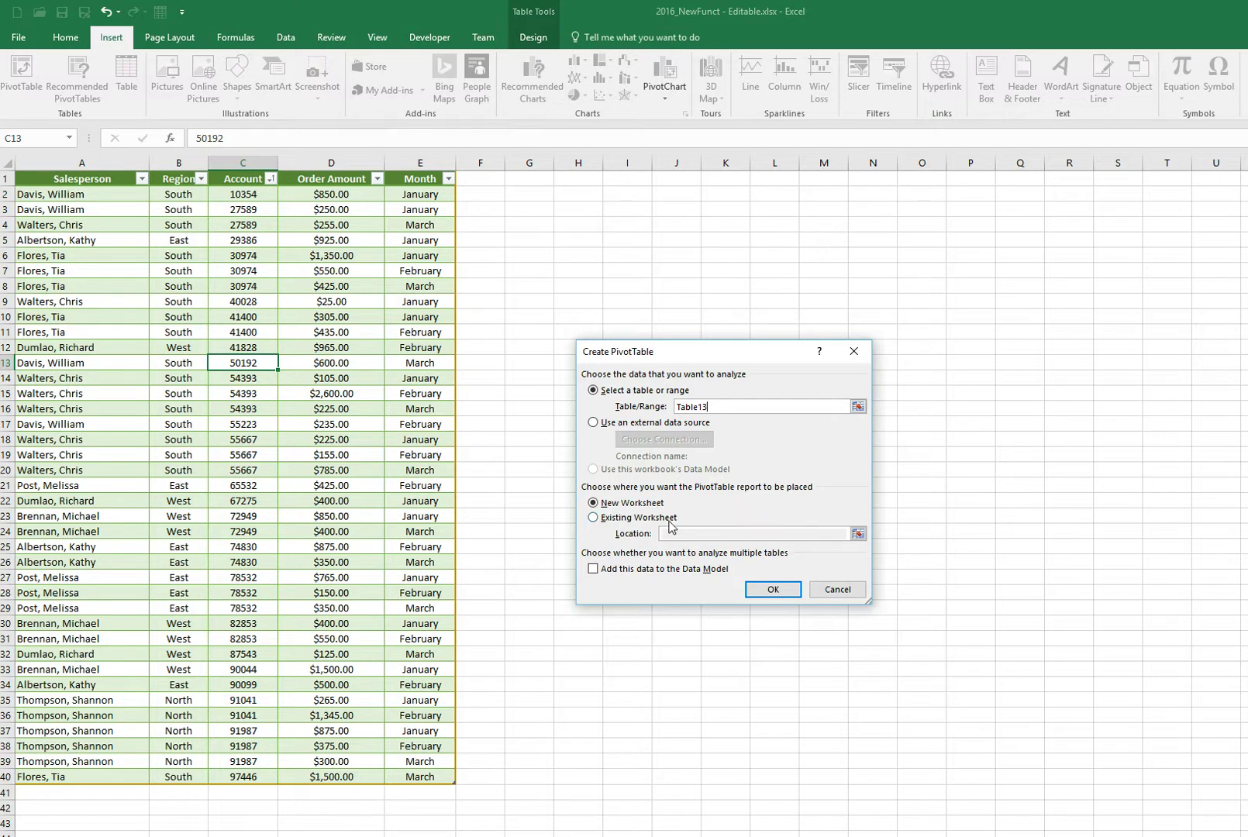
# Step: Set the PivotTable location to cell F3 on the existing Pivot Tables sheet
pyautogui.moveTo(745, 354); pyautogui.dragTo(873, 427)
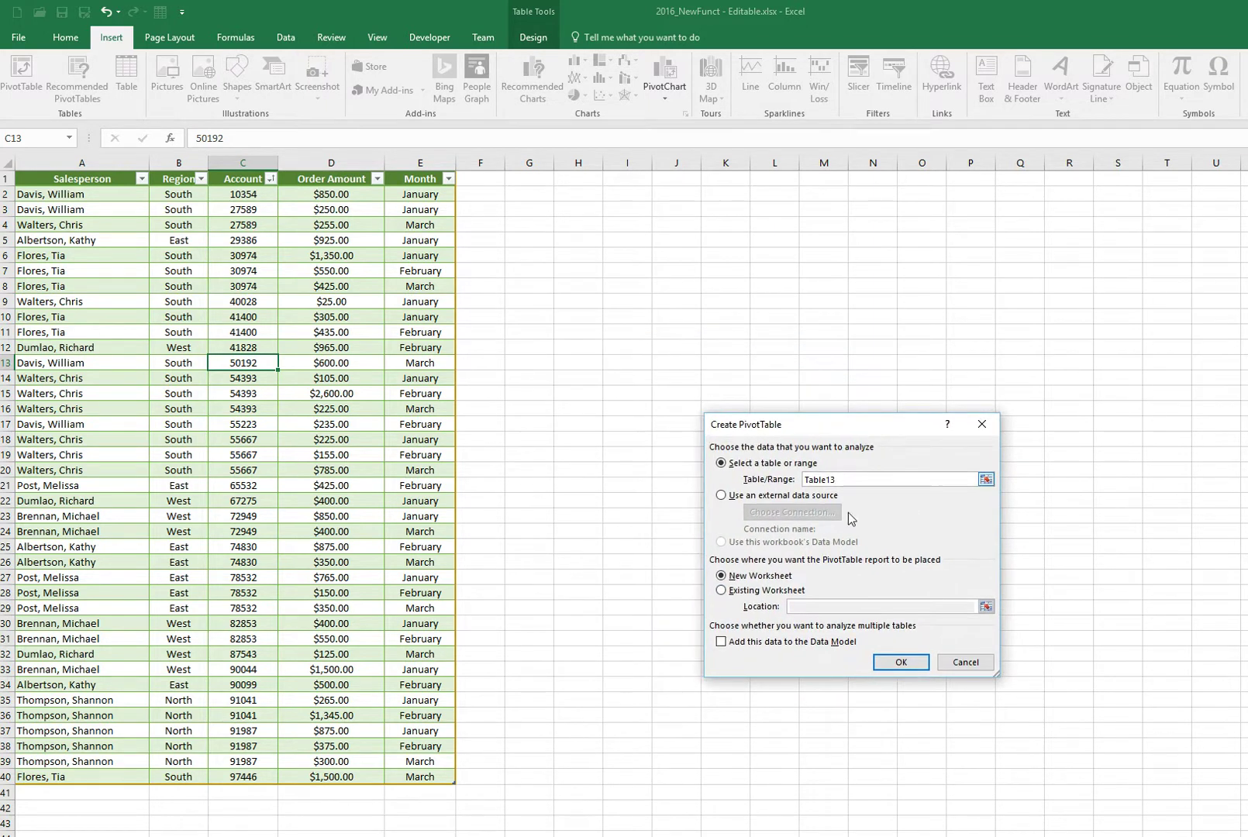
pyautogui.click(721, 592)
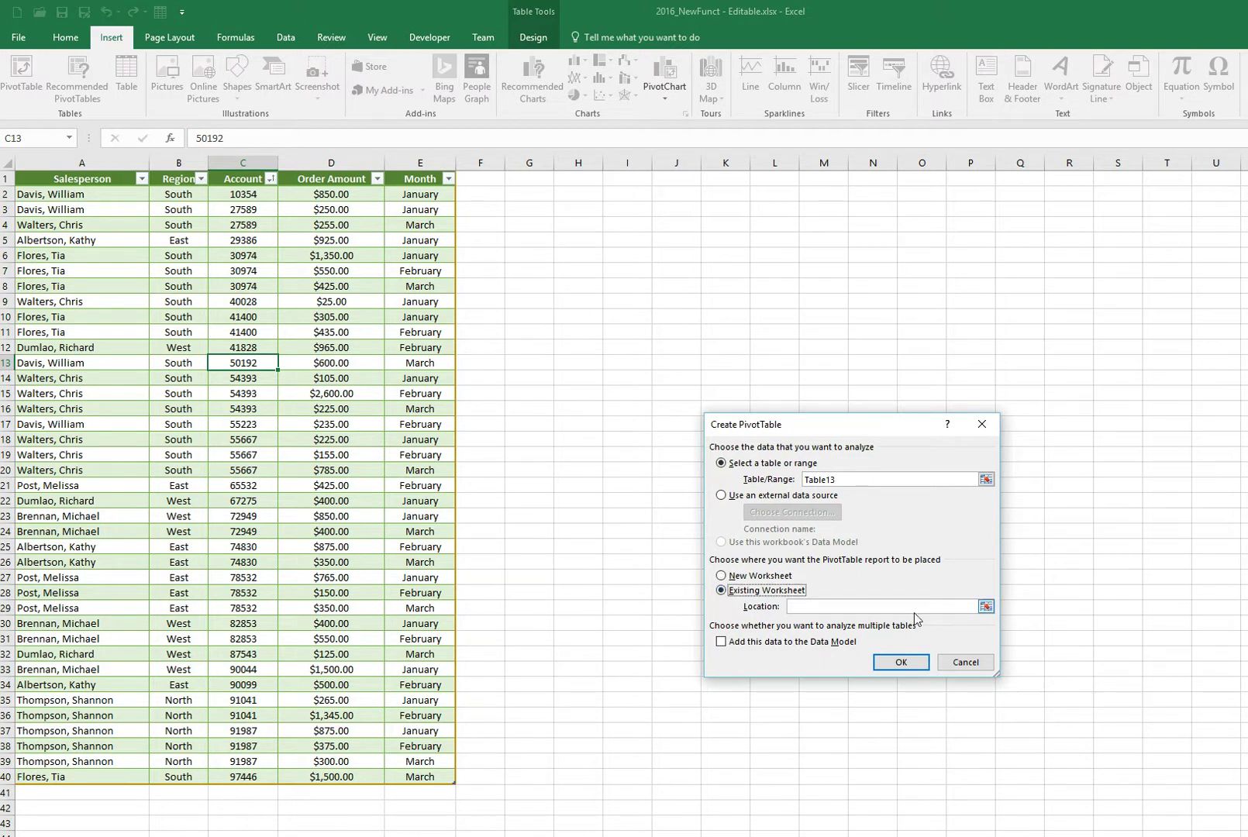
pyautogui.click(985, 608)
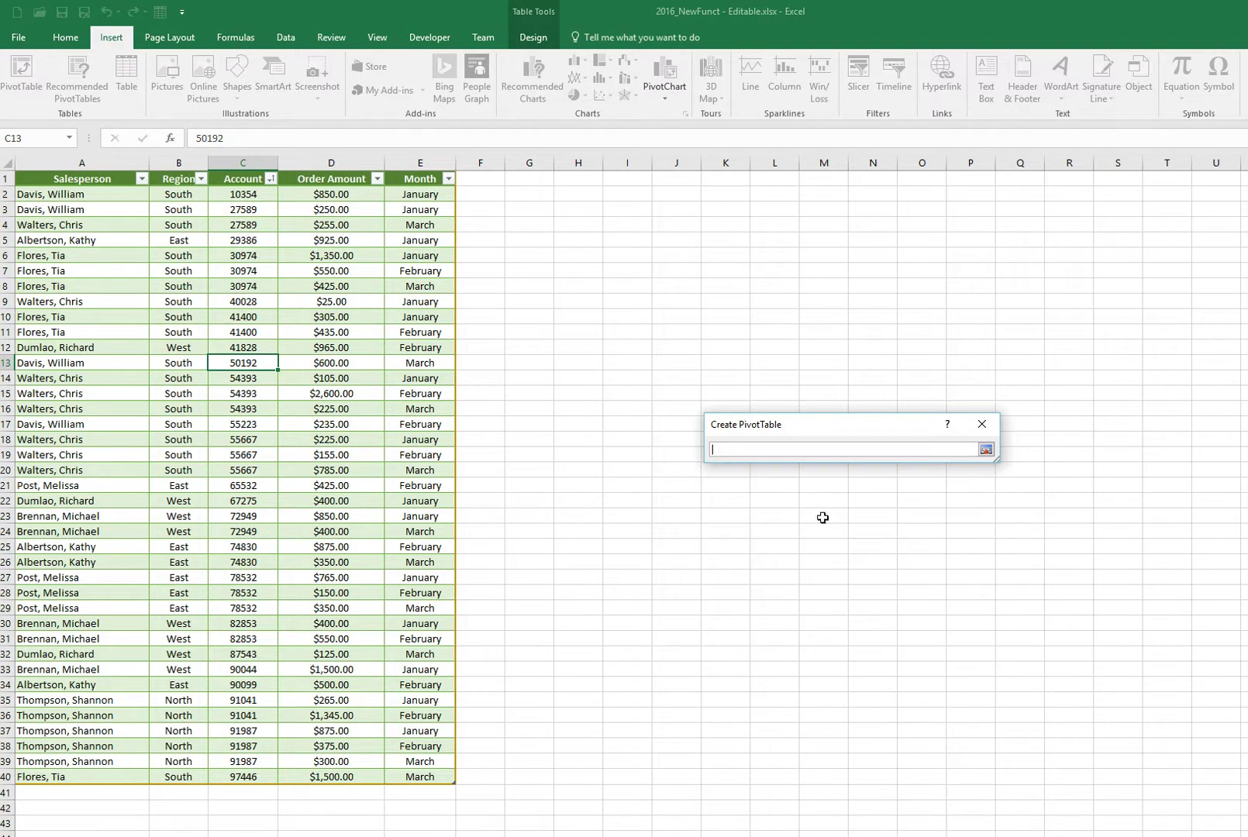
pyautogui.click(491, 213)
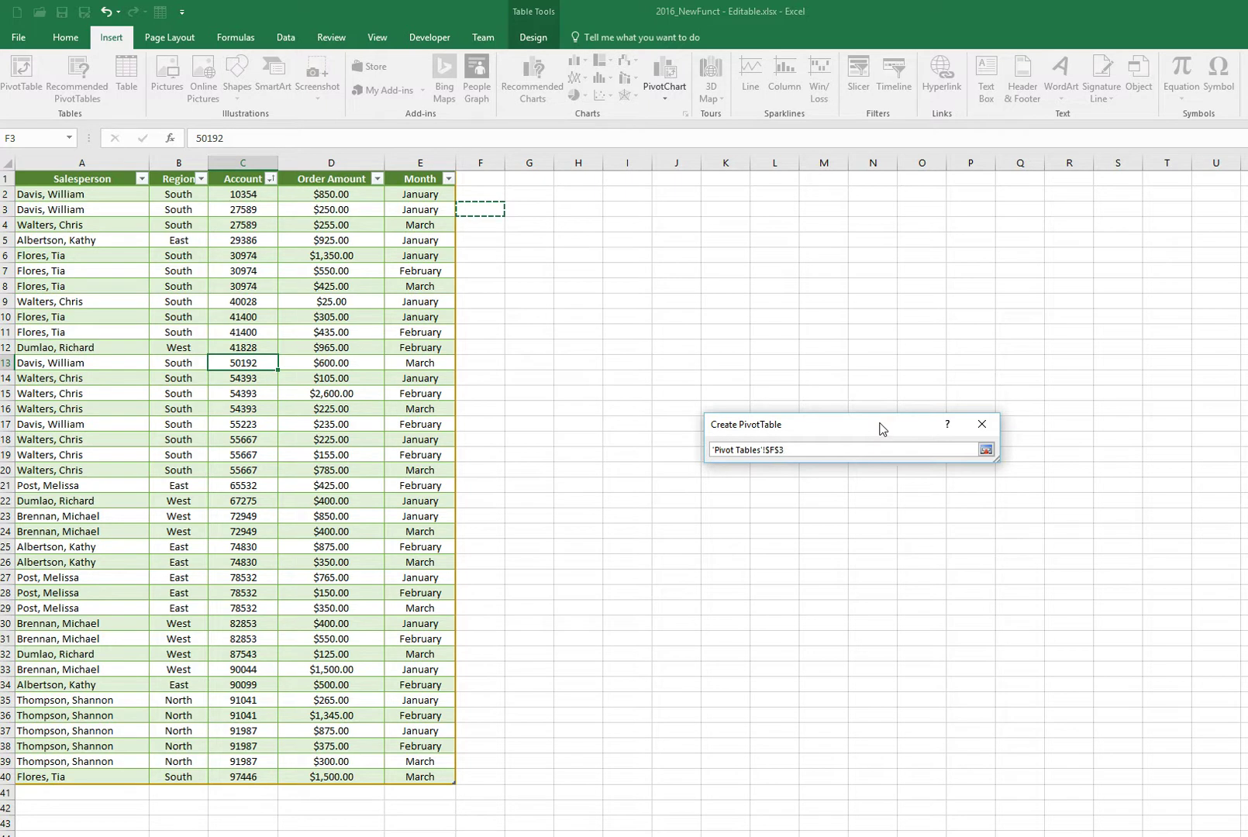
pyautogui.click(986, 450)
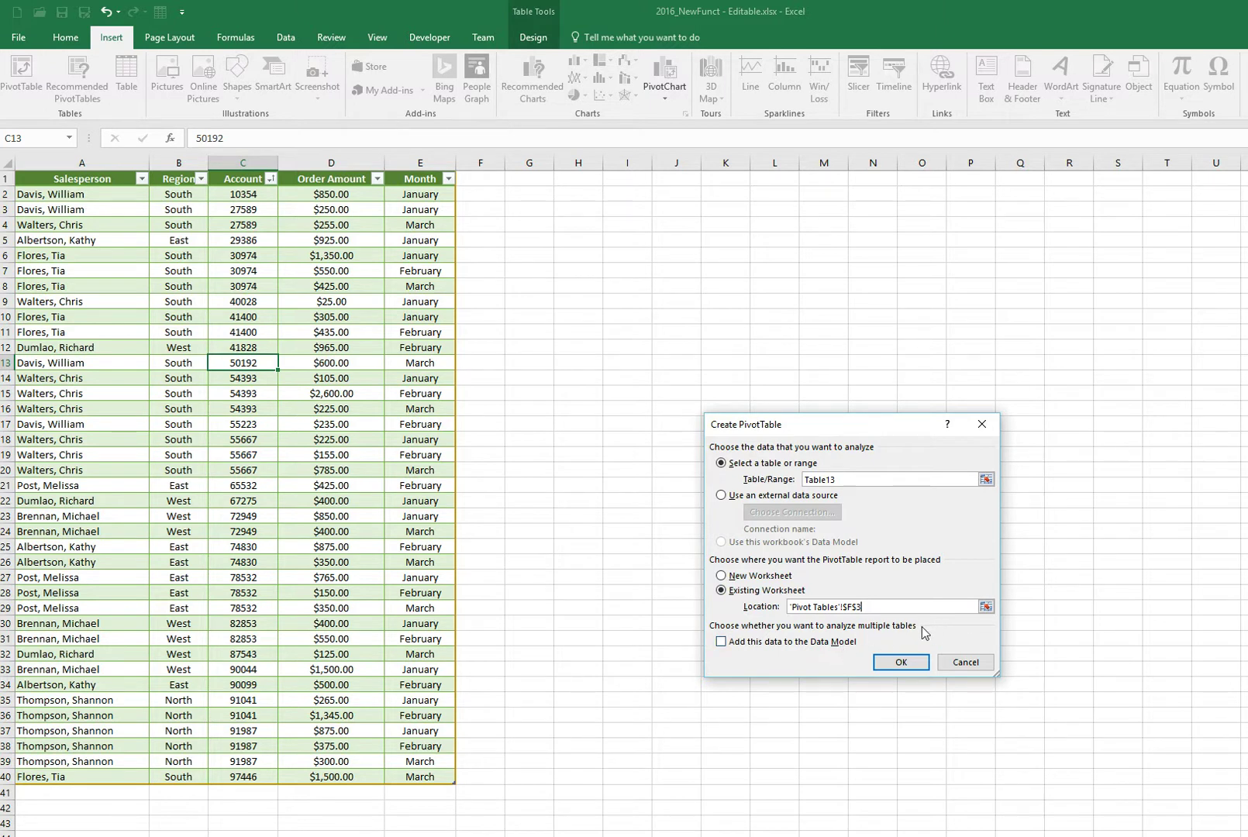
pyautogui.moveTo(896, 425); pyautogui.dragTo(914, 385)
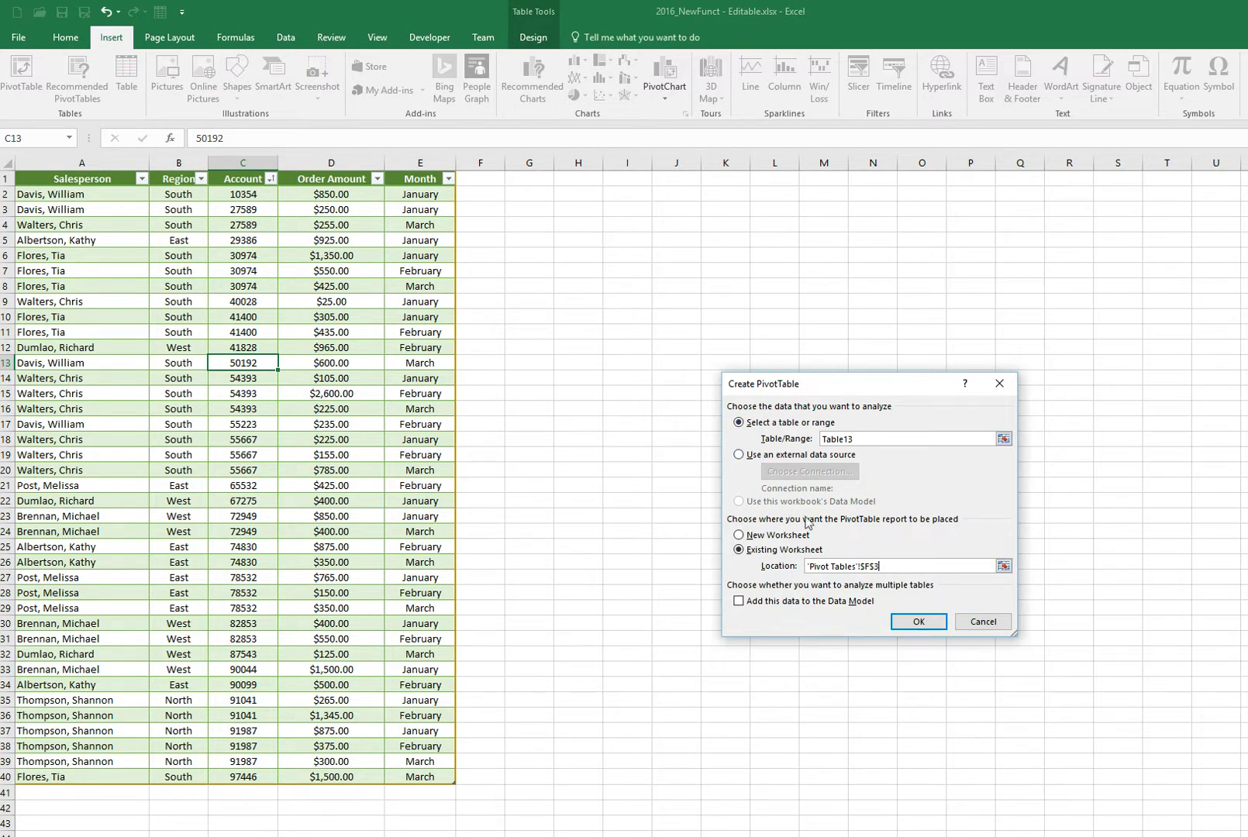
pyautogui.click(830, 568)
# Step: Create the empty PivotTable1 at F3 and show its field list
pyautogui.click(918, 622)
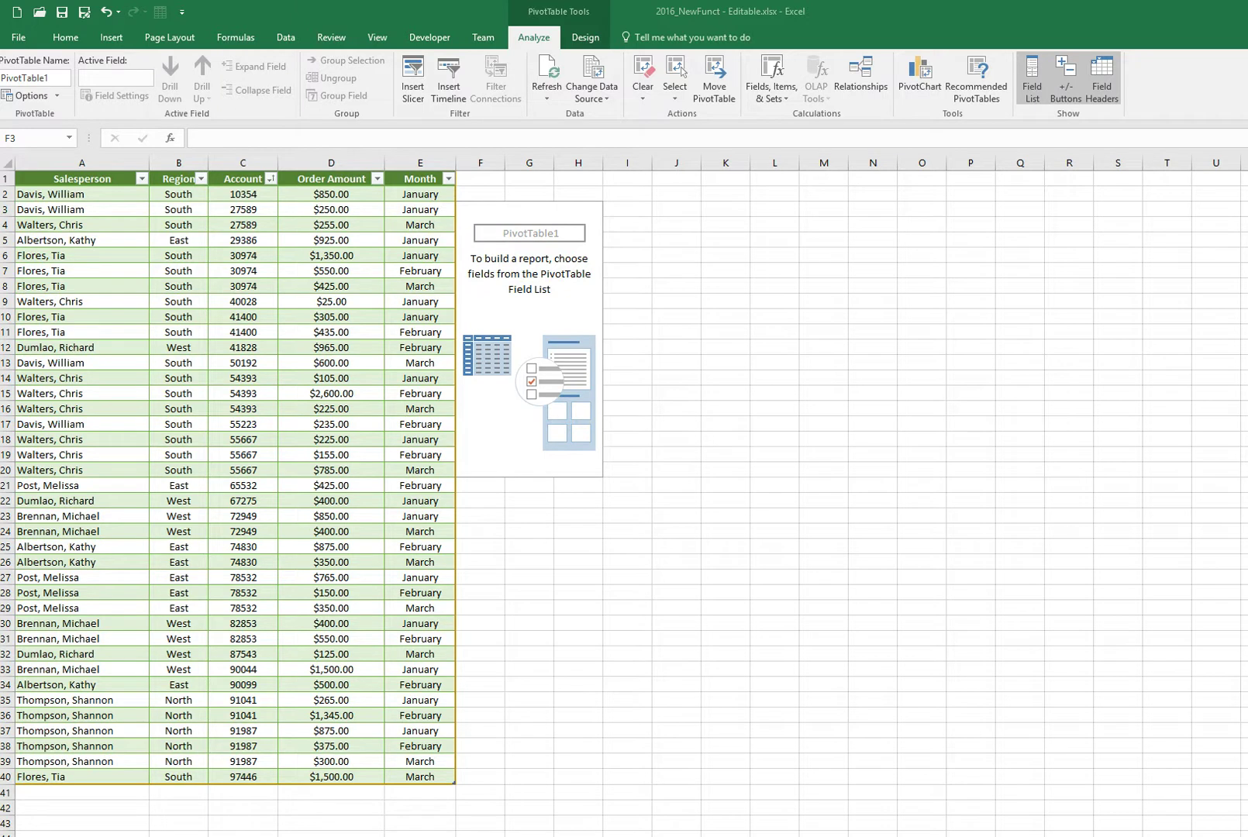
pyautogui.click(1034, 78)
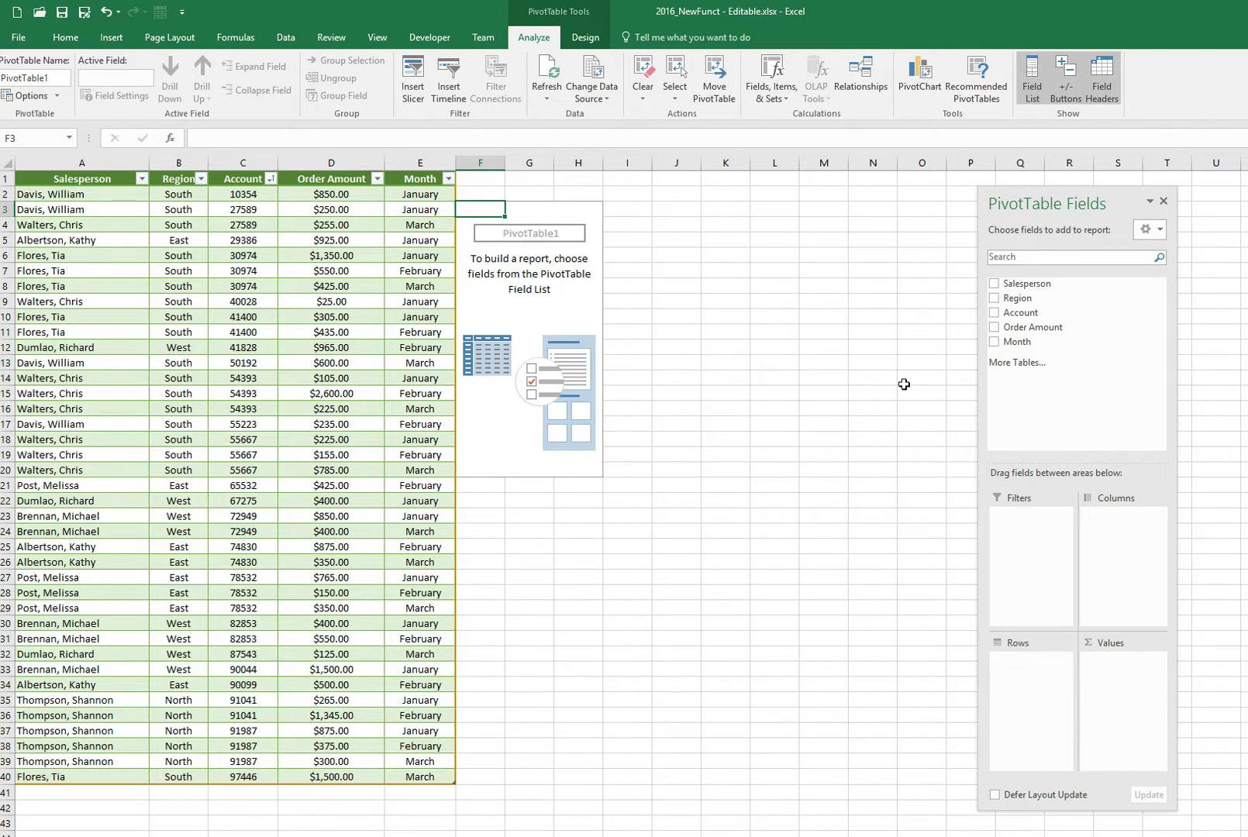
pyautogui.moveTo(1035, 211)
pyautogui.mouseDown()
pyautogui.moveTo(977, 203)
pyautogui.moveTo(1033, 211)
pyautogui.mouseUp()
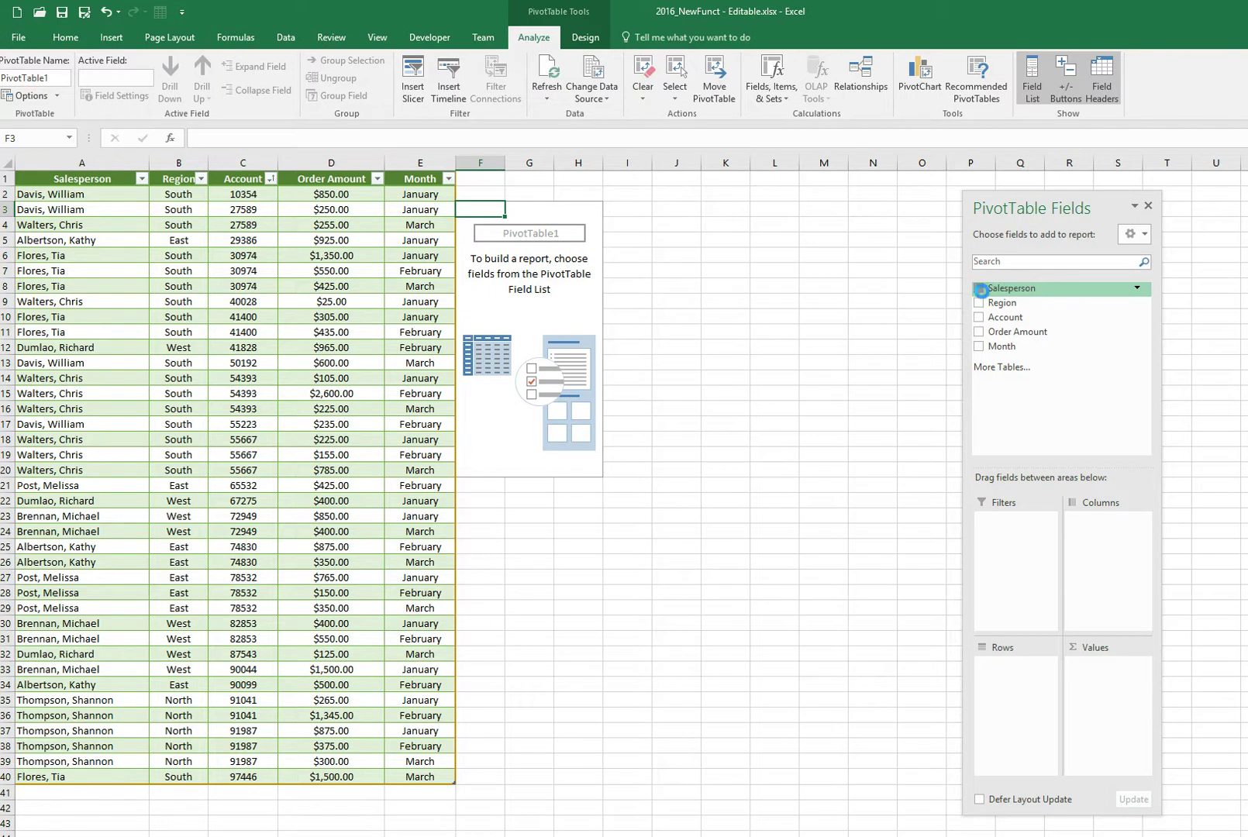
# Step: Make Salesperson the PivotTable's row field after briefly trying it in columns
pyautogui.click(979, 290)
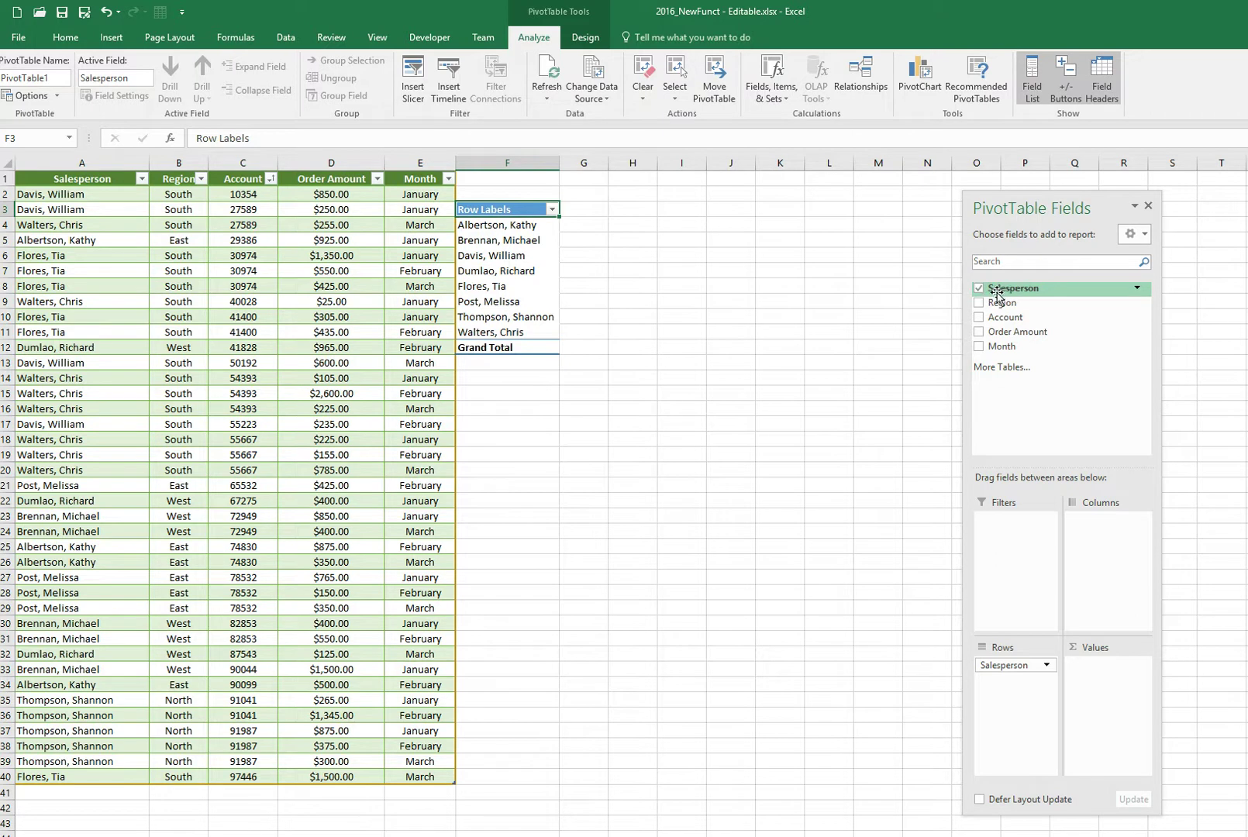
pyautogui.click(979, 289)
pyautogui.moveTo(1020, 288); pyautogui.dragTo(1015, 678)
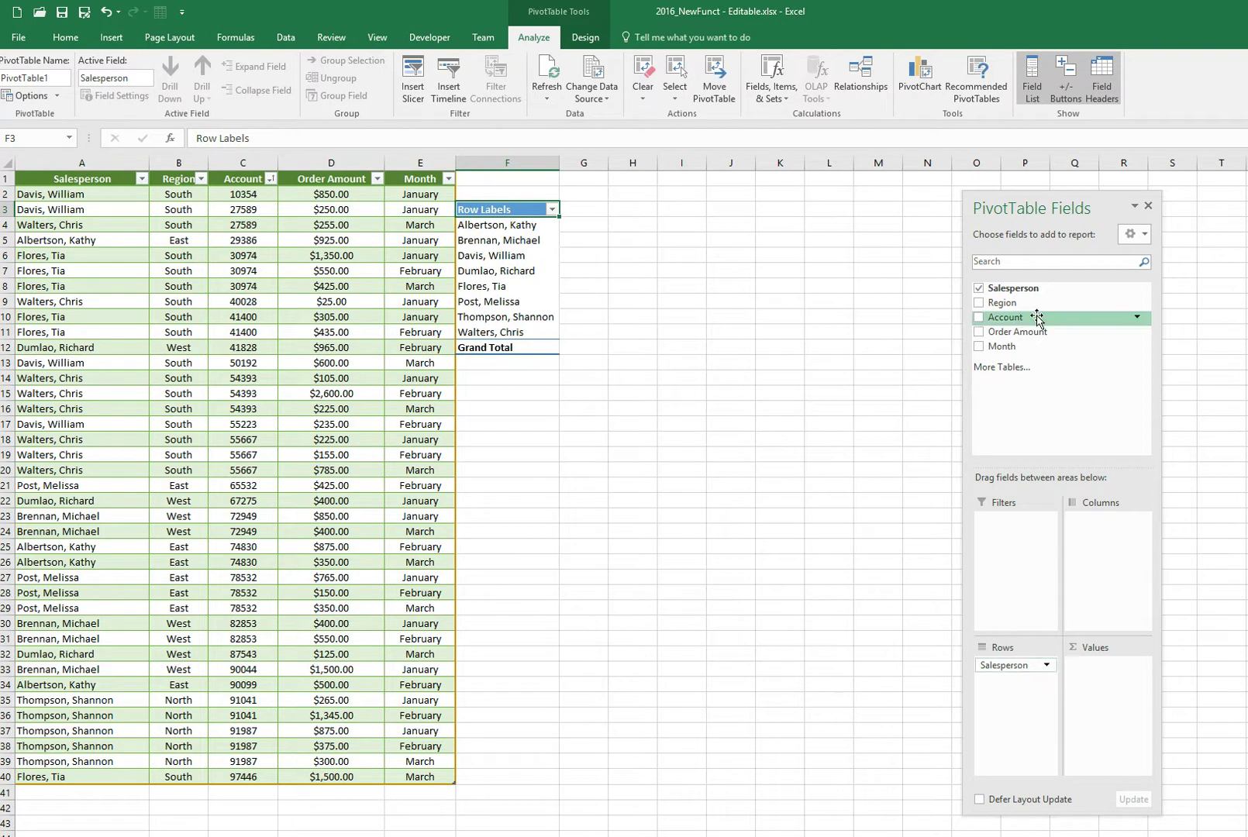
pyautogui.click(980, 289)
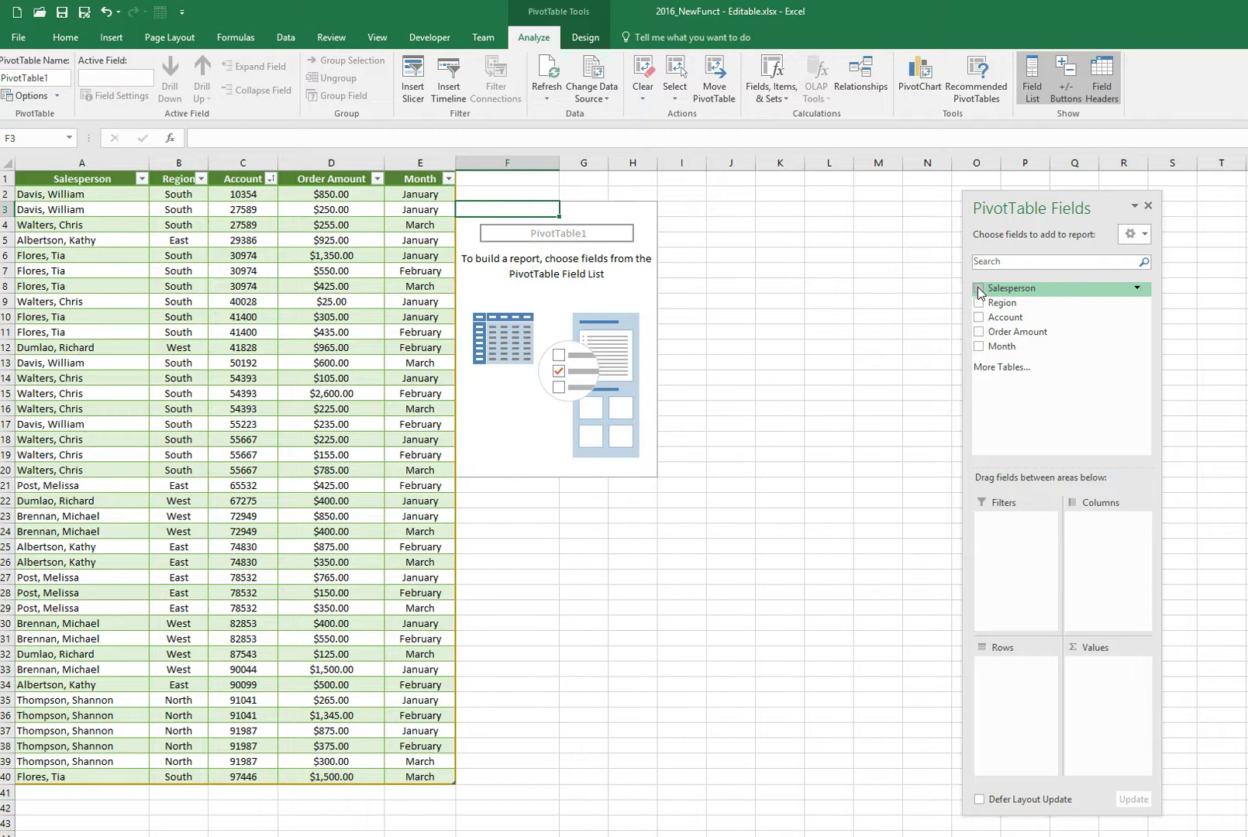
pyautogui.click(978, 290)
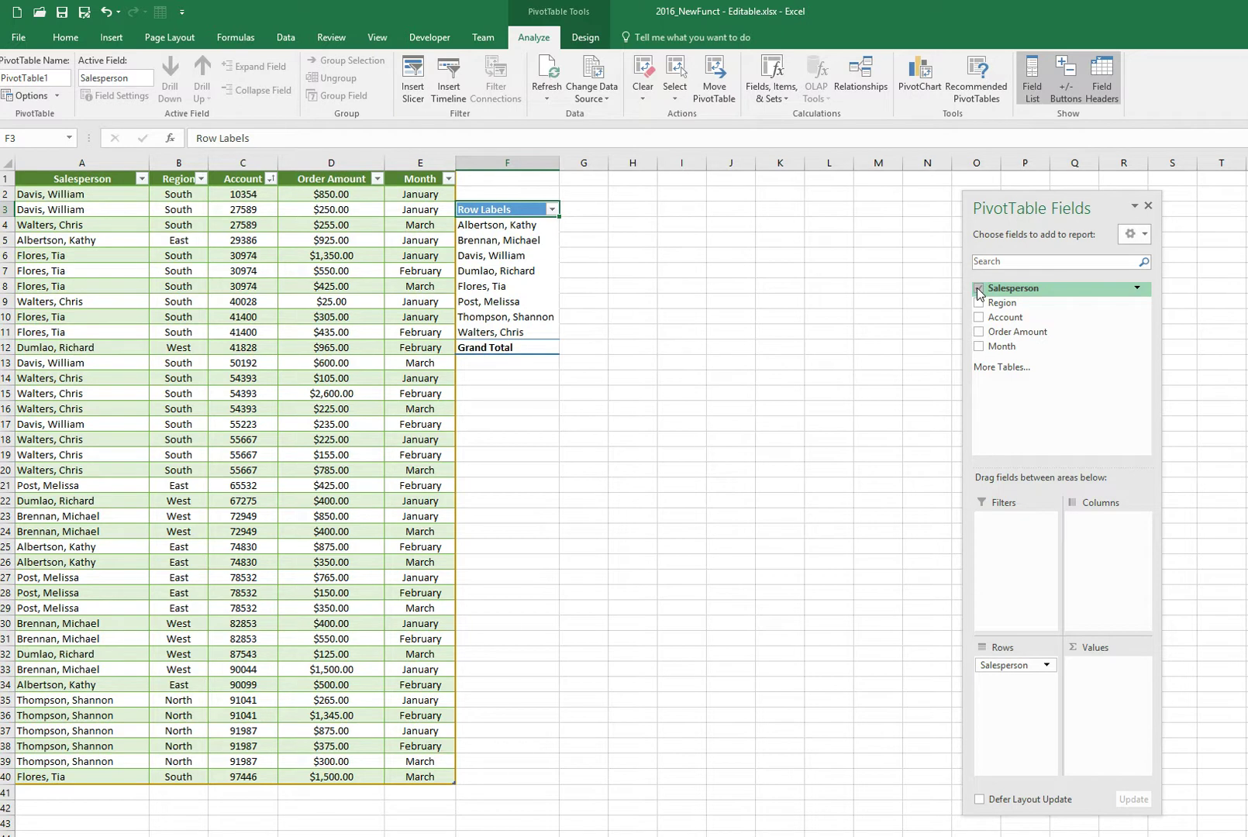
pyautogui.click(978, 290)
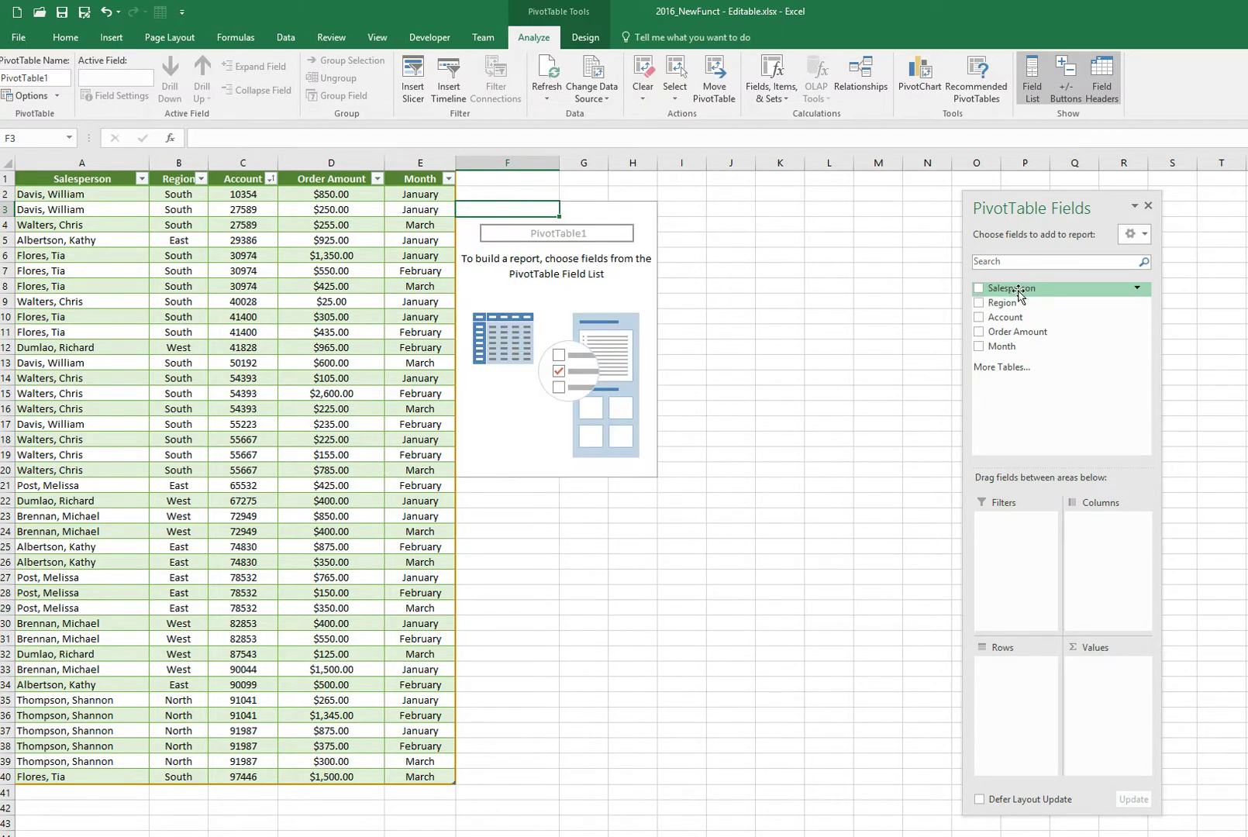
pyautogui.moveTo(1015, 291); pyautogui.dragTo(1112, 534)
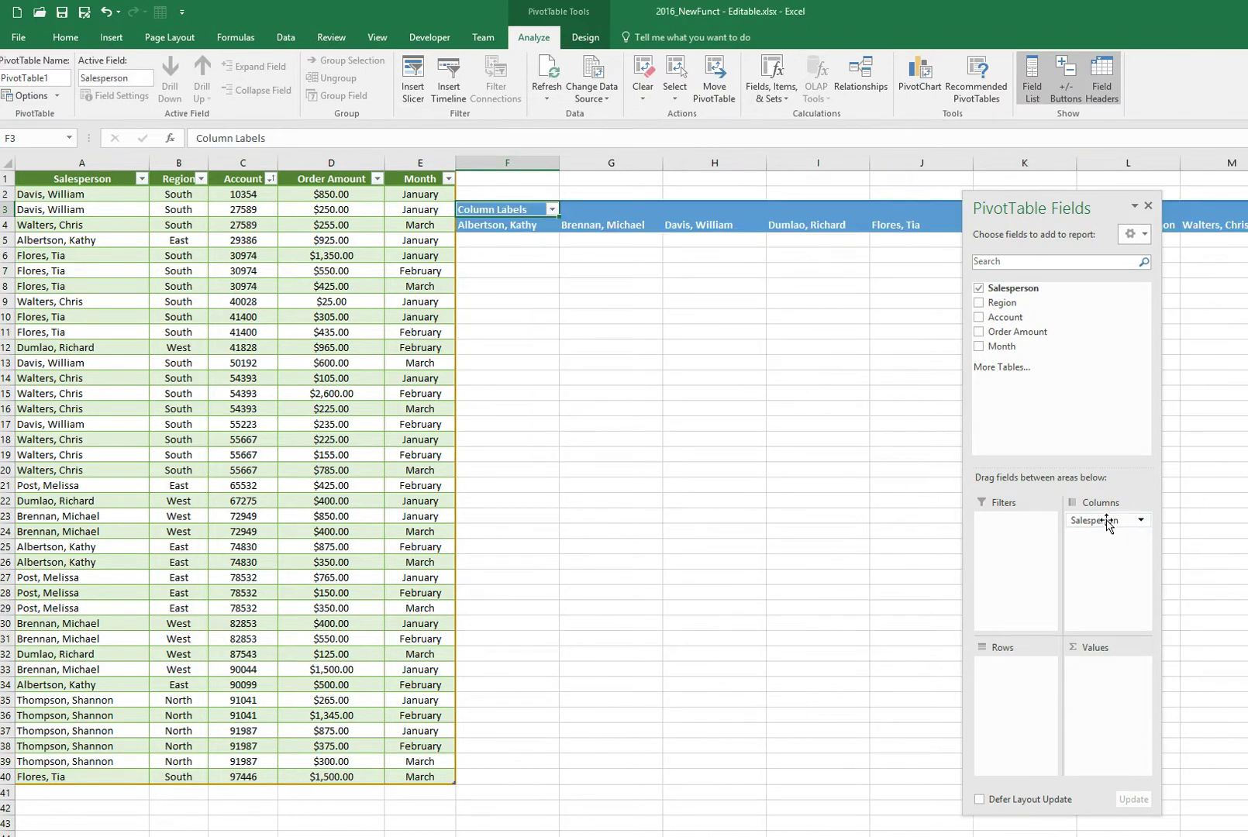
pyautogui.moveTo(1107, 524); pyautogui.dragTo(1016, 683)
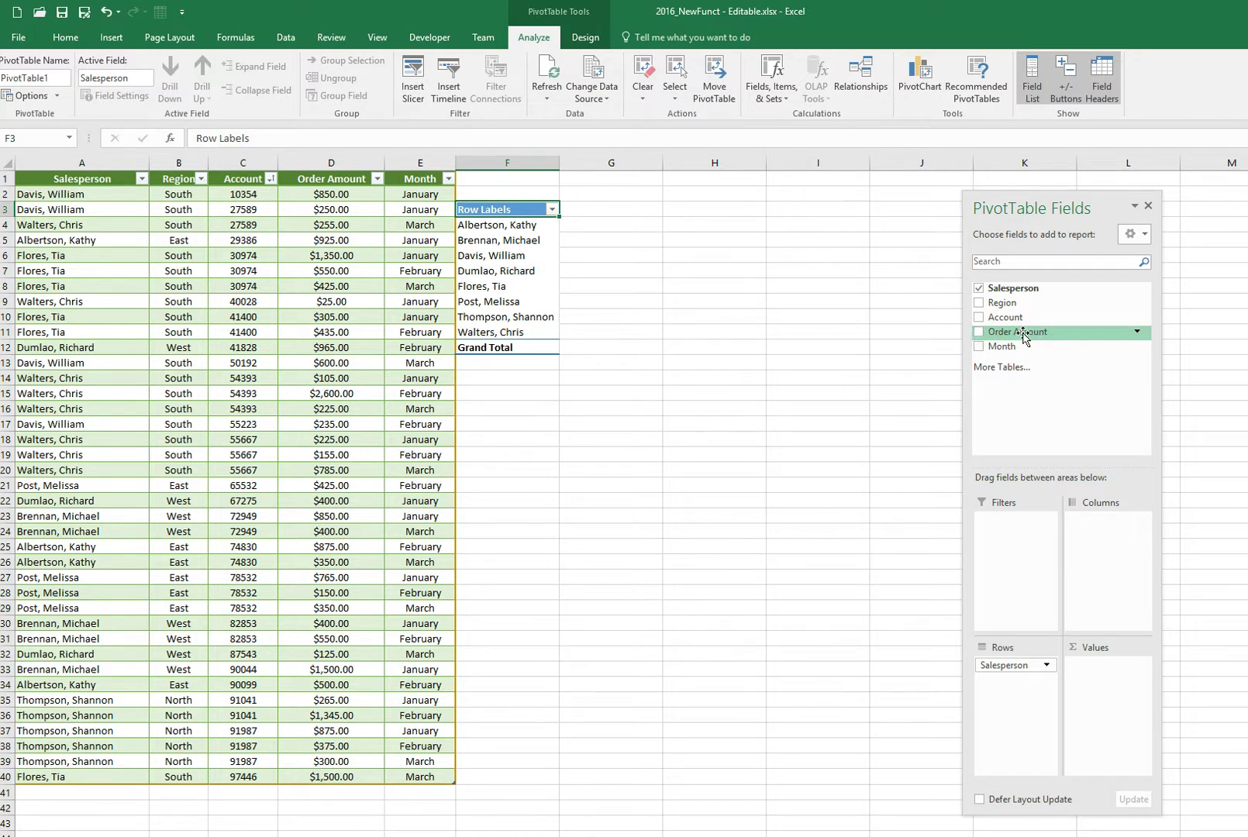
# Step: Sum Order Amount in the values and check the salesperson totals in F4 and F5
pyautogui.moveTo(1023, 337); pyautogui.dragTo(1126, 691)
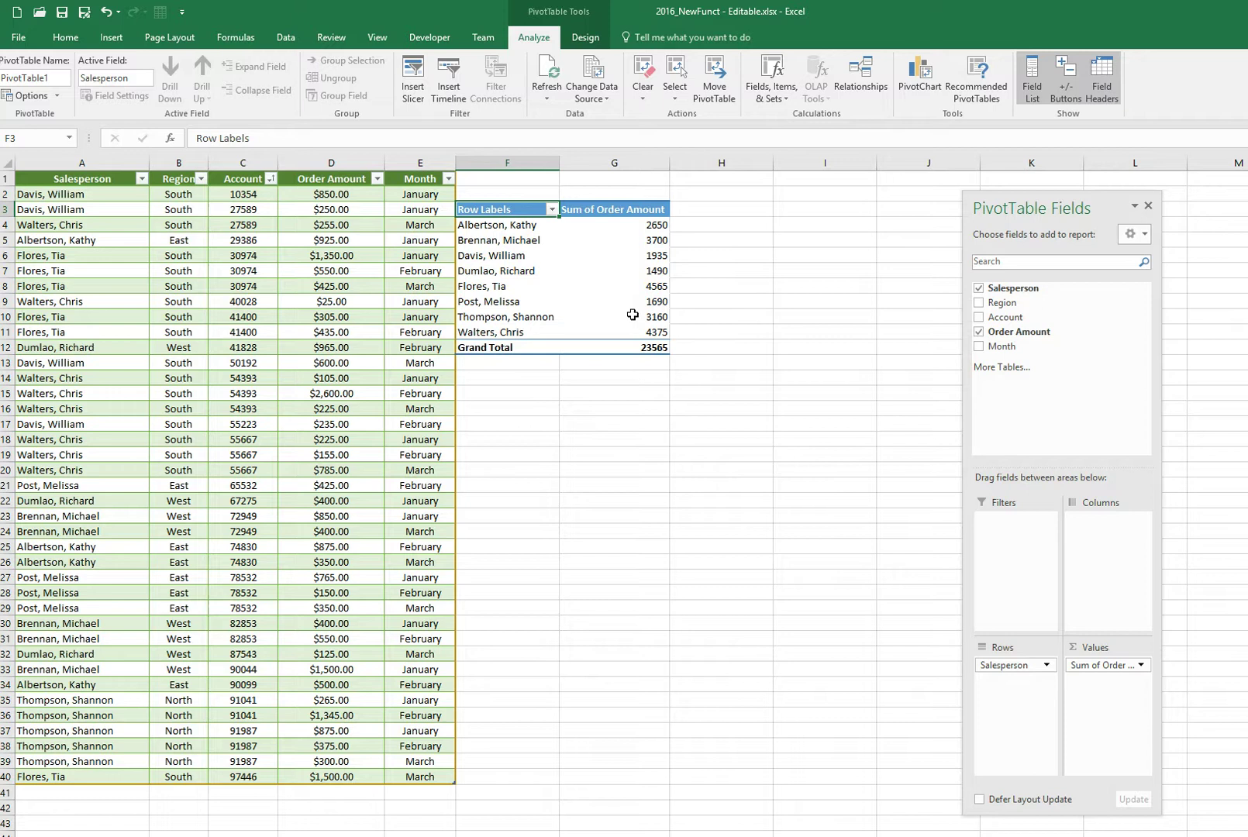
pyautogui.moveTo(623, 227)
pyautogui.click(522, 228)
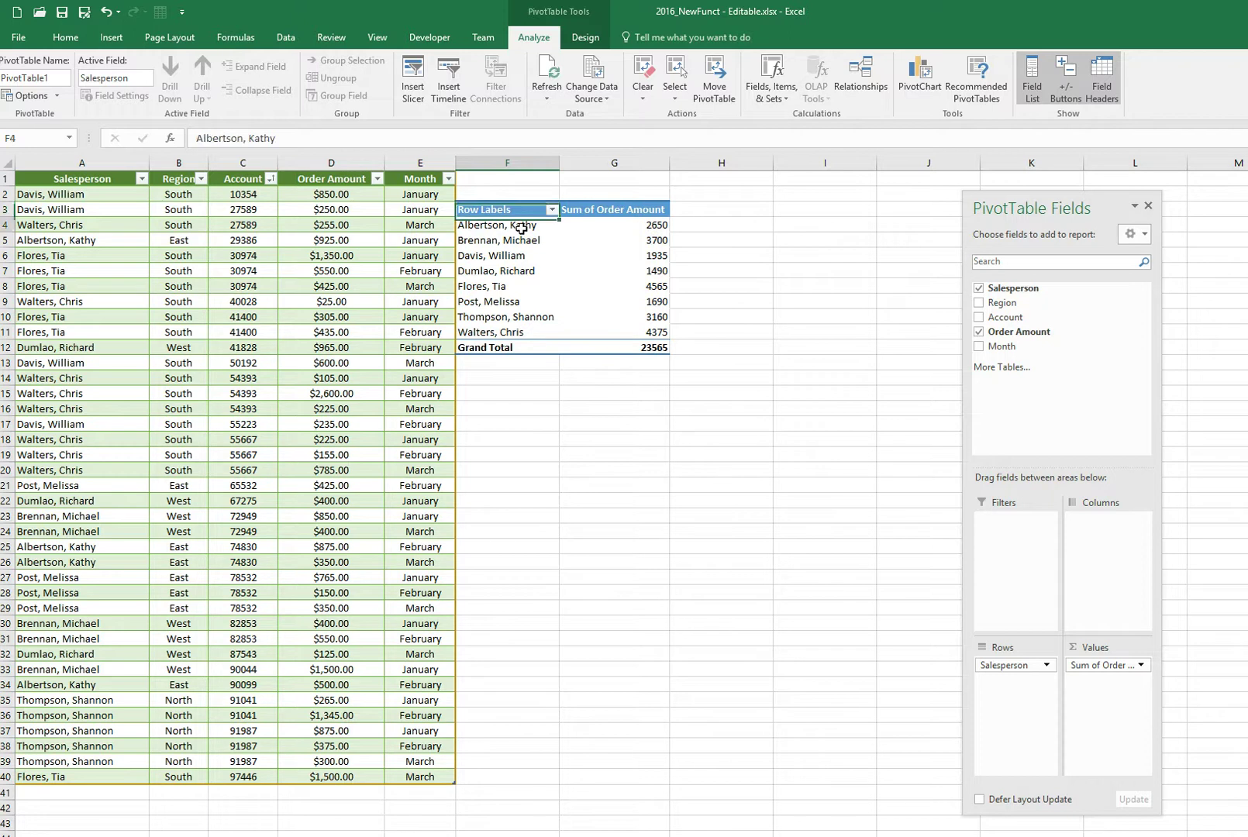
pyautogui.click(522, 241)
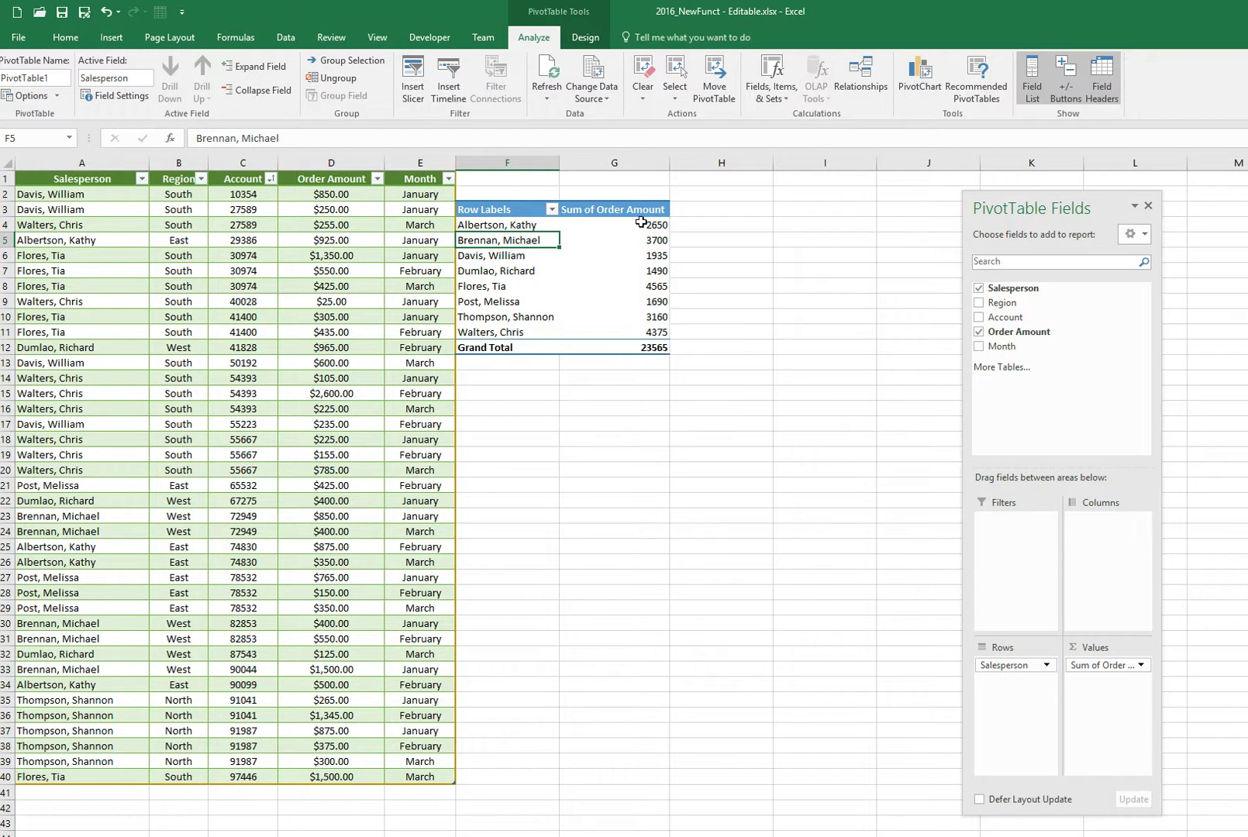
pyautogui.moveTo(641, 222)
pyautogui.moveTo(647, 328)
# Step: Swap Salesperson for Region and move Region into the columns (East, North, South, West)
pyautogui.click(980, 289)
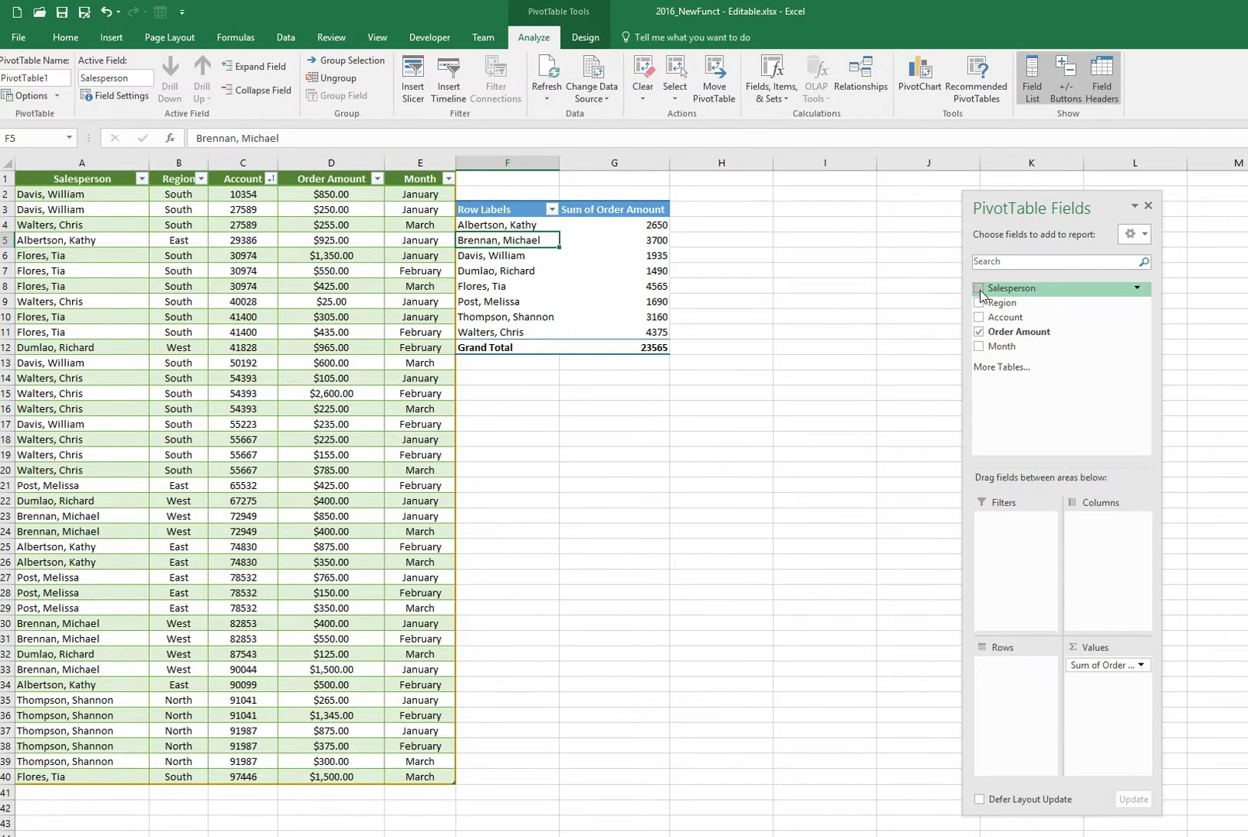
pyautogui.click(980, 303)
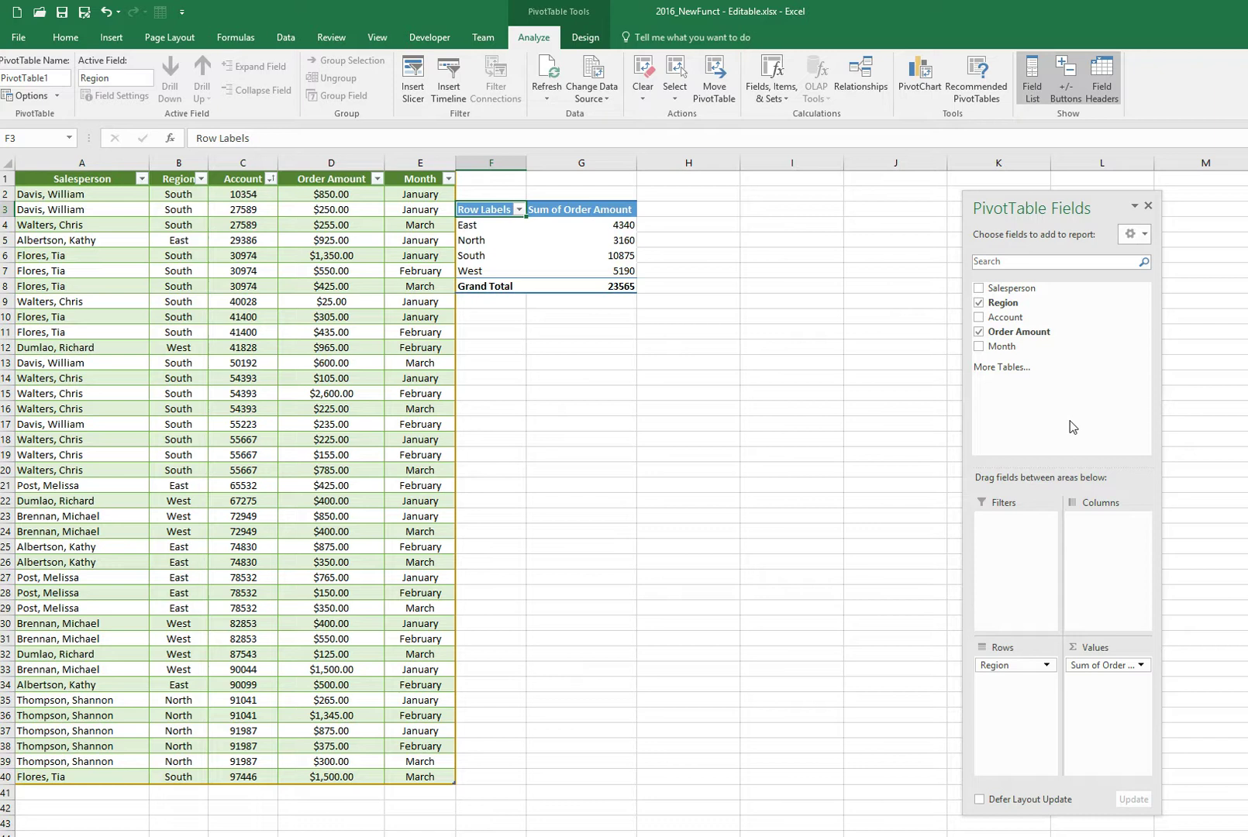
pyautogui.moveTo(1023, 665); pyautogui.dragTo(1095, 539)
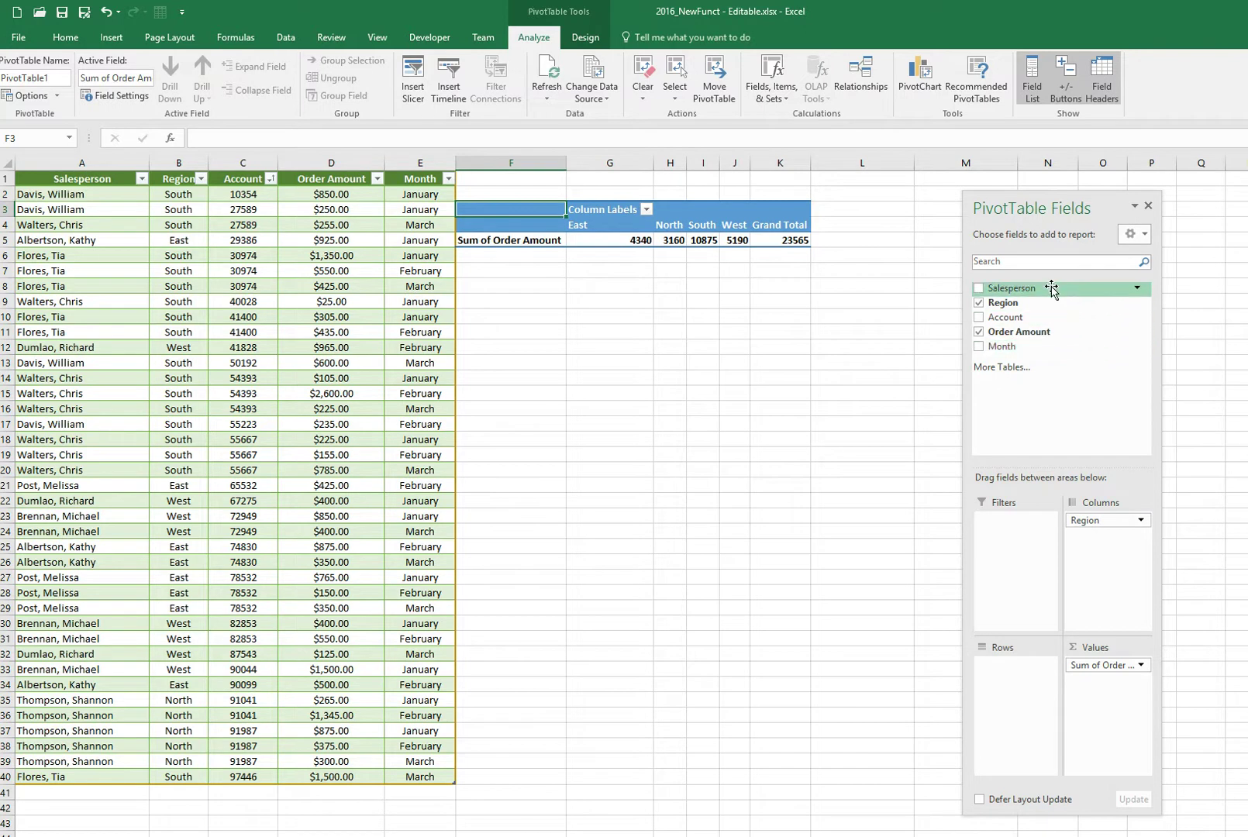
# Step: Add Salesperson back as rows, crossed with the four Region columns
pyautogui.moveTo(1052, 289); pyautogui.dragTo(1025, 673)
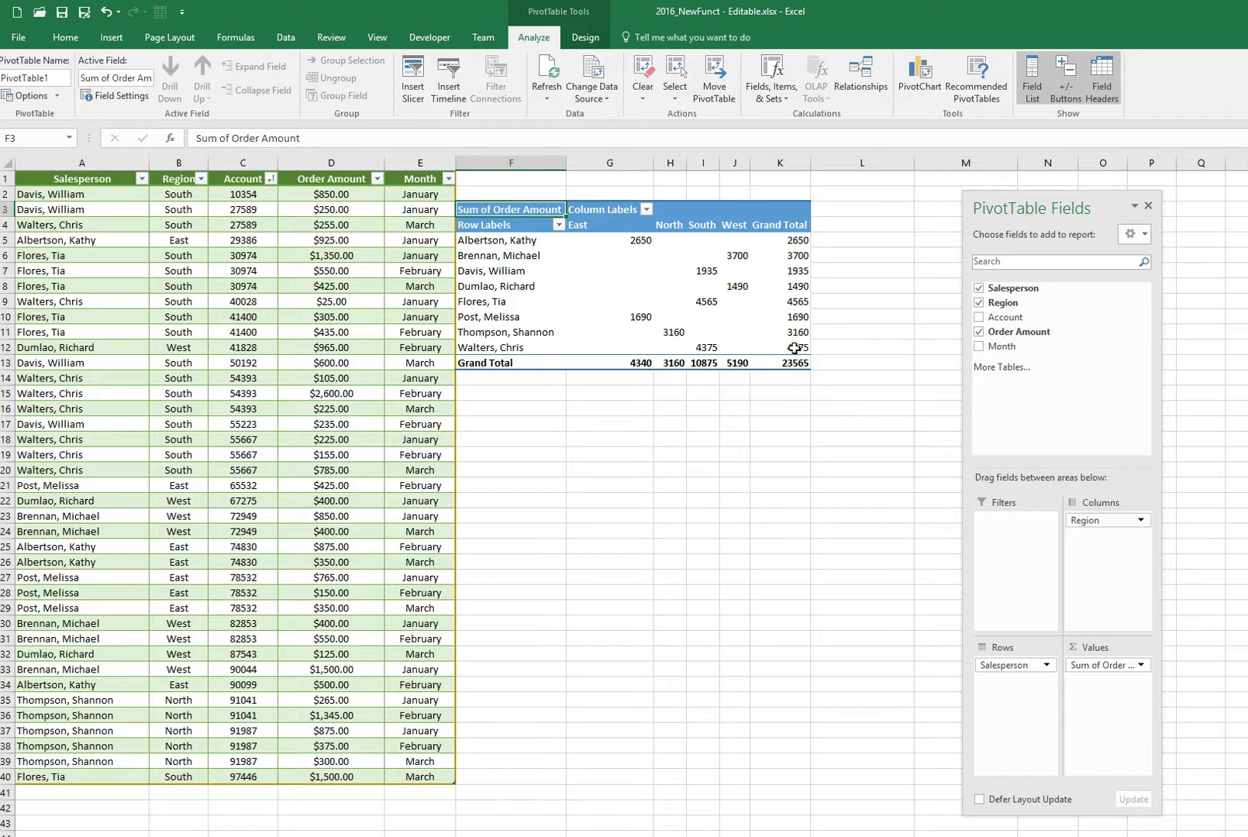
pyautogui.moveTo(795, 349)
pyautogui.moveTo(785, 245)
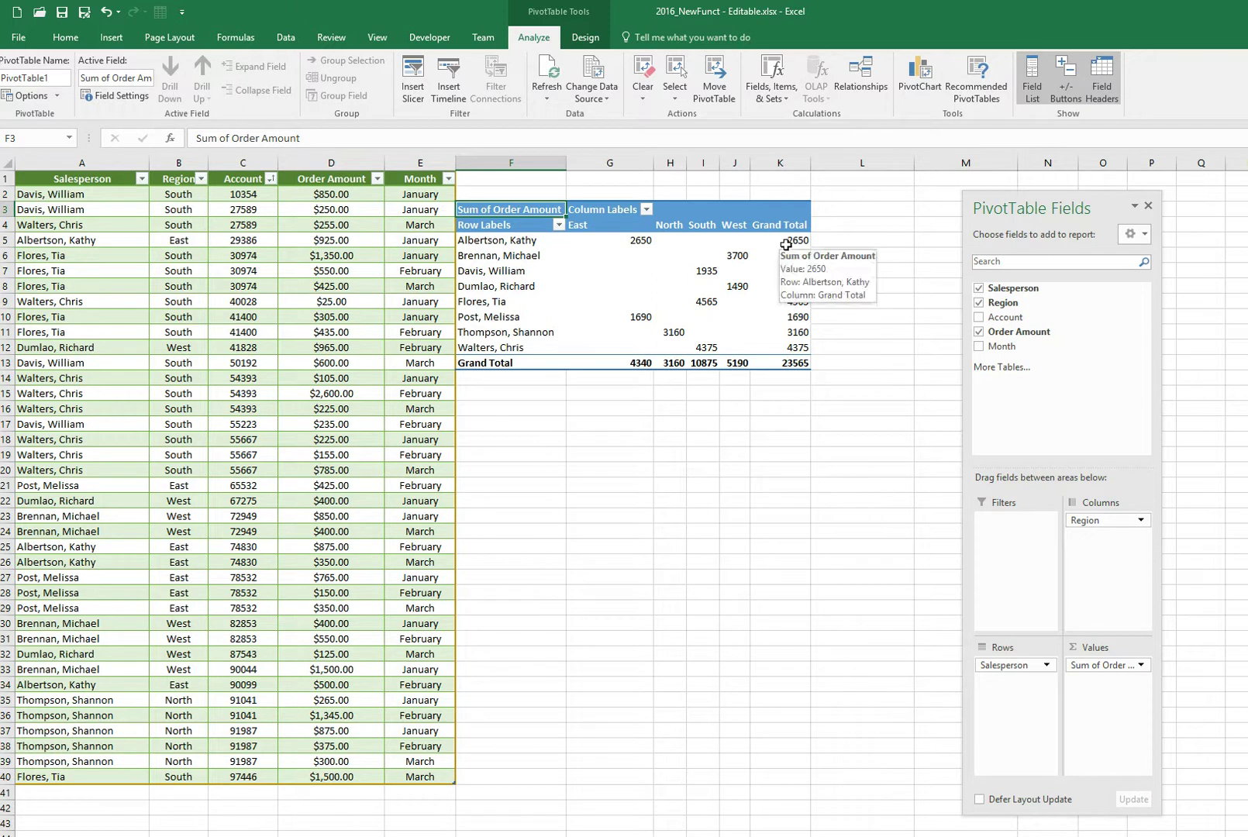
pyautogui.moveTo(746, 366)
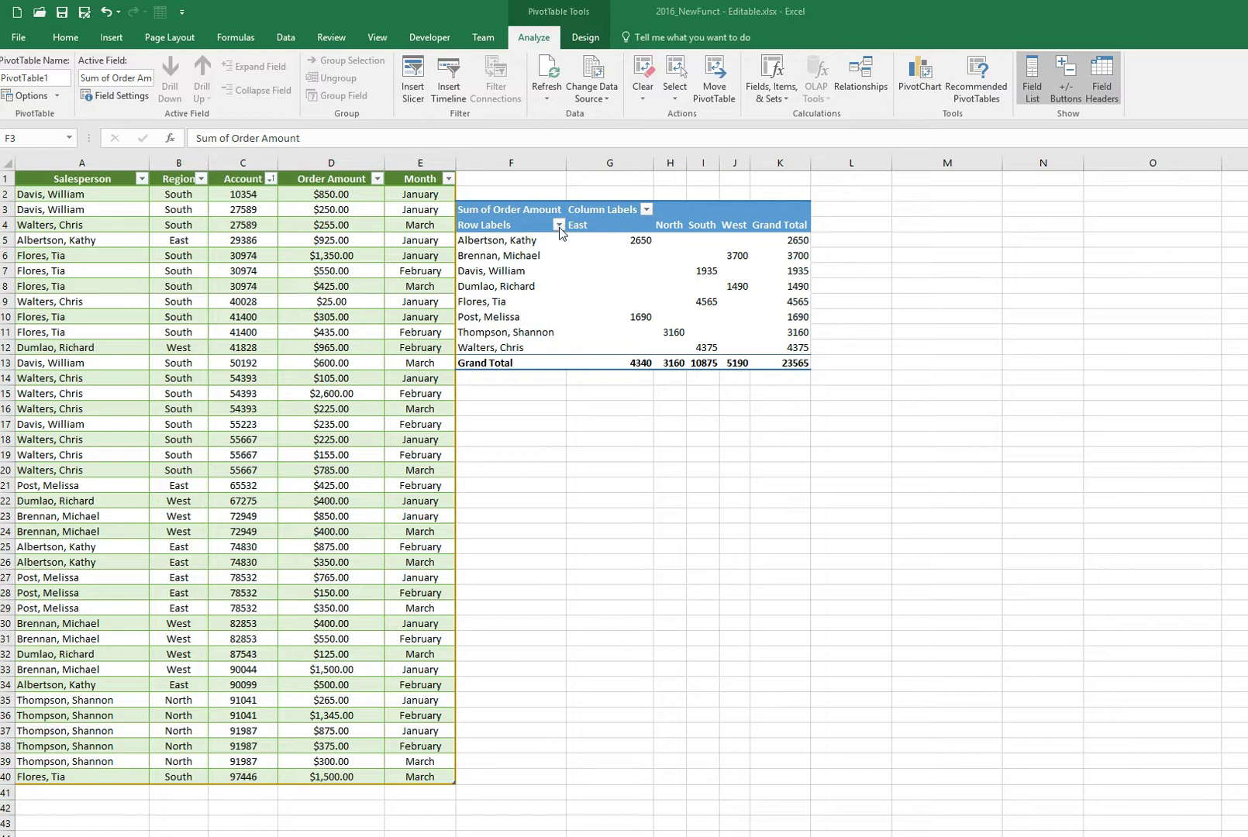
pyautogui.hotkey('alt', 'Tab')
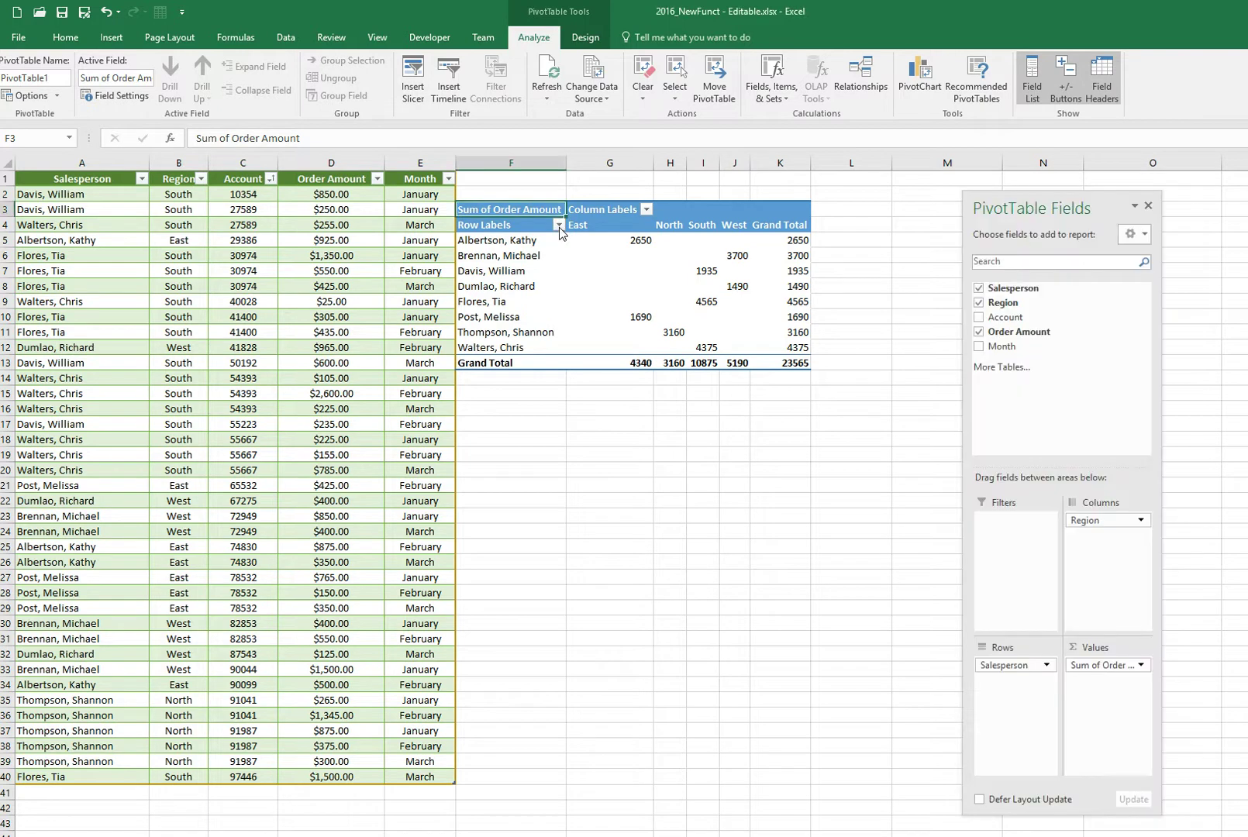
pyautogui.click(558, 224)
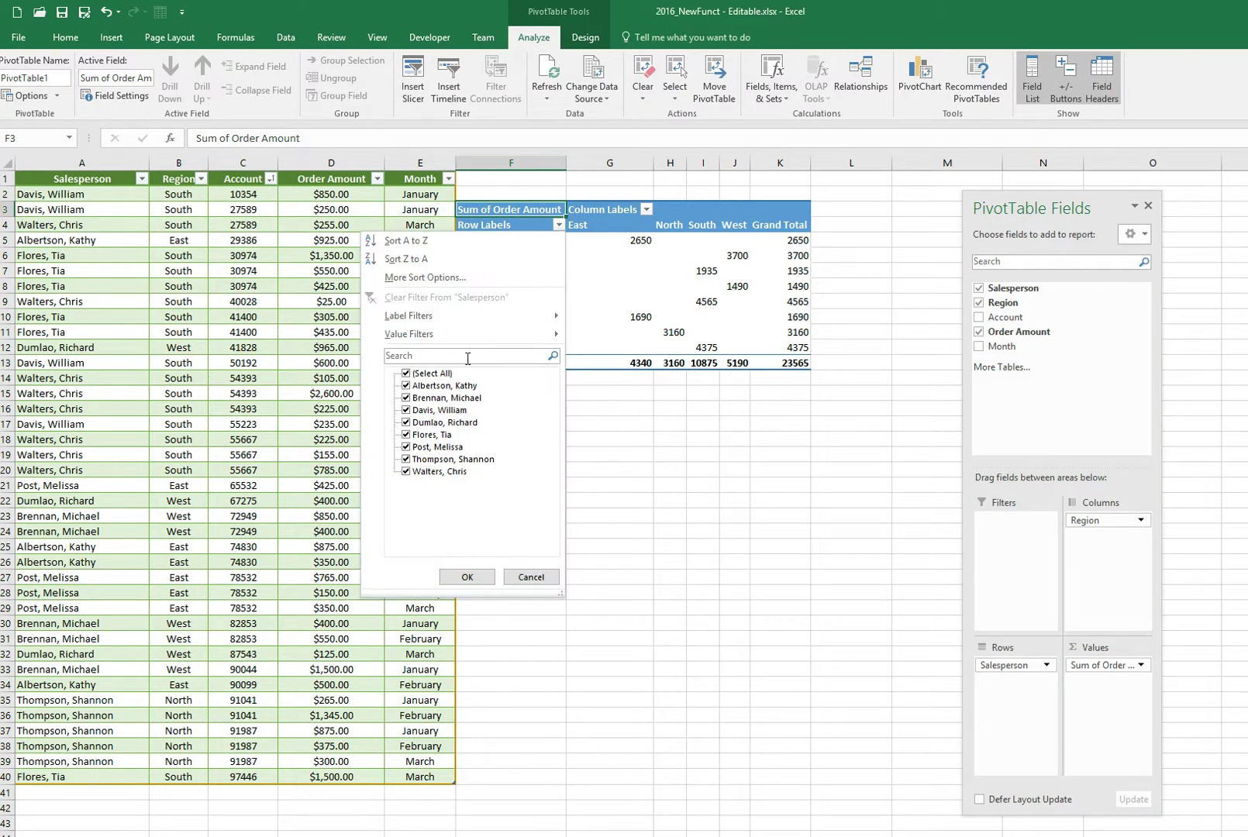
pyautogui.click(407, 375)
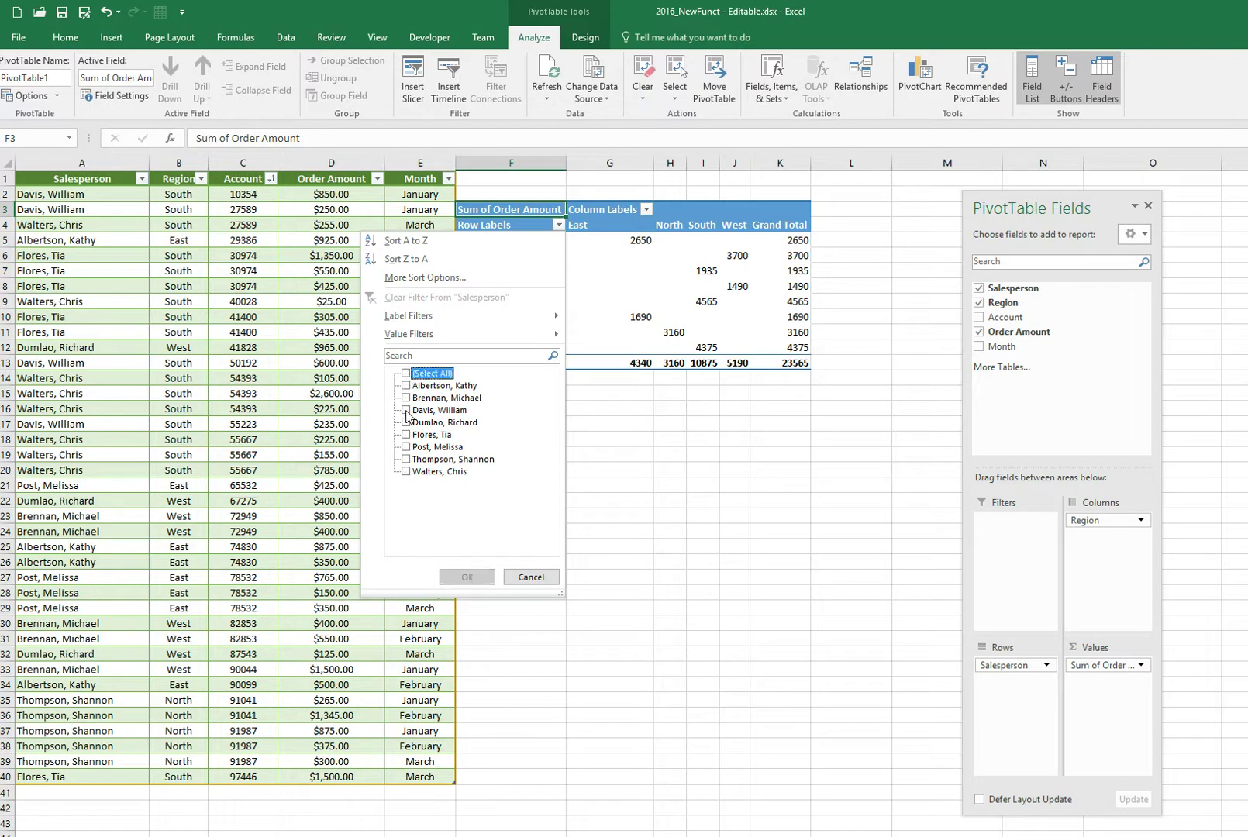
pyautogui.click(407, 411)
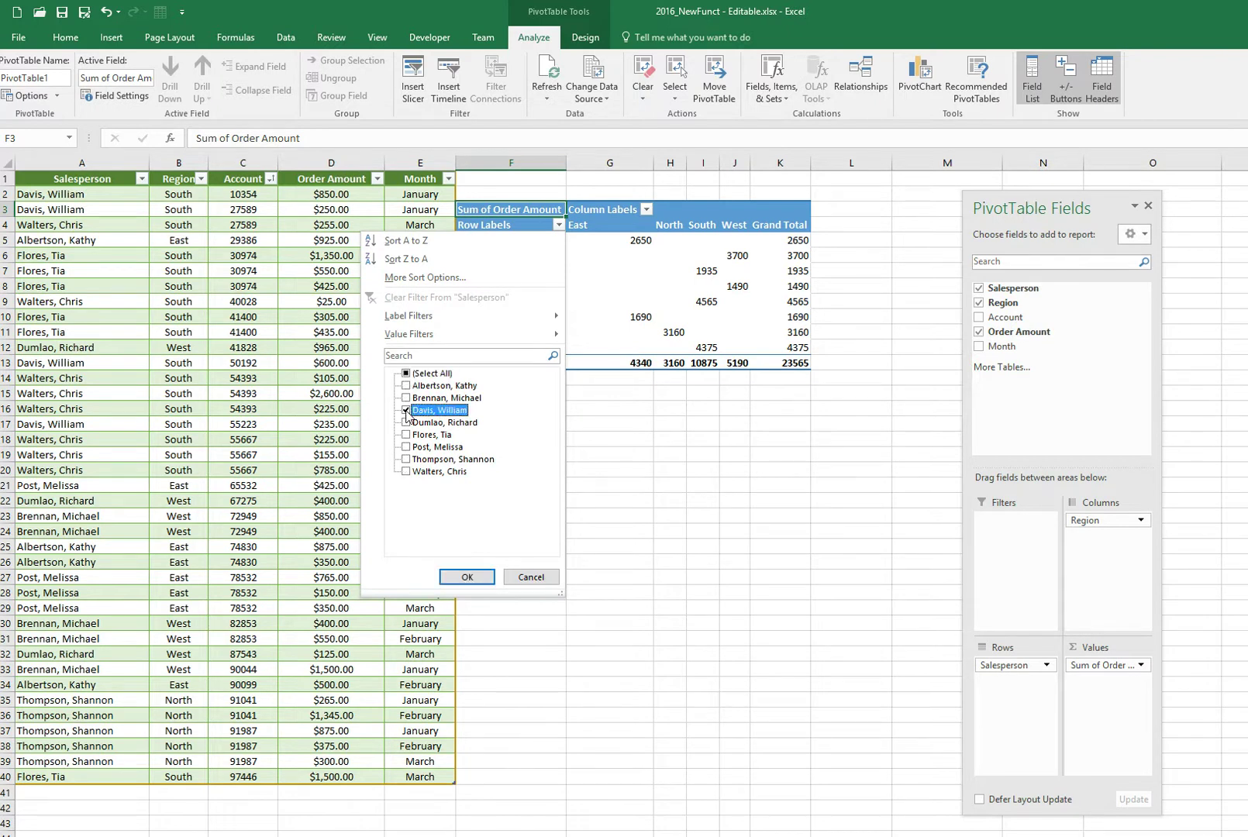
pyautogui.click(479, 580)
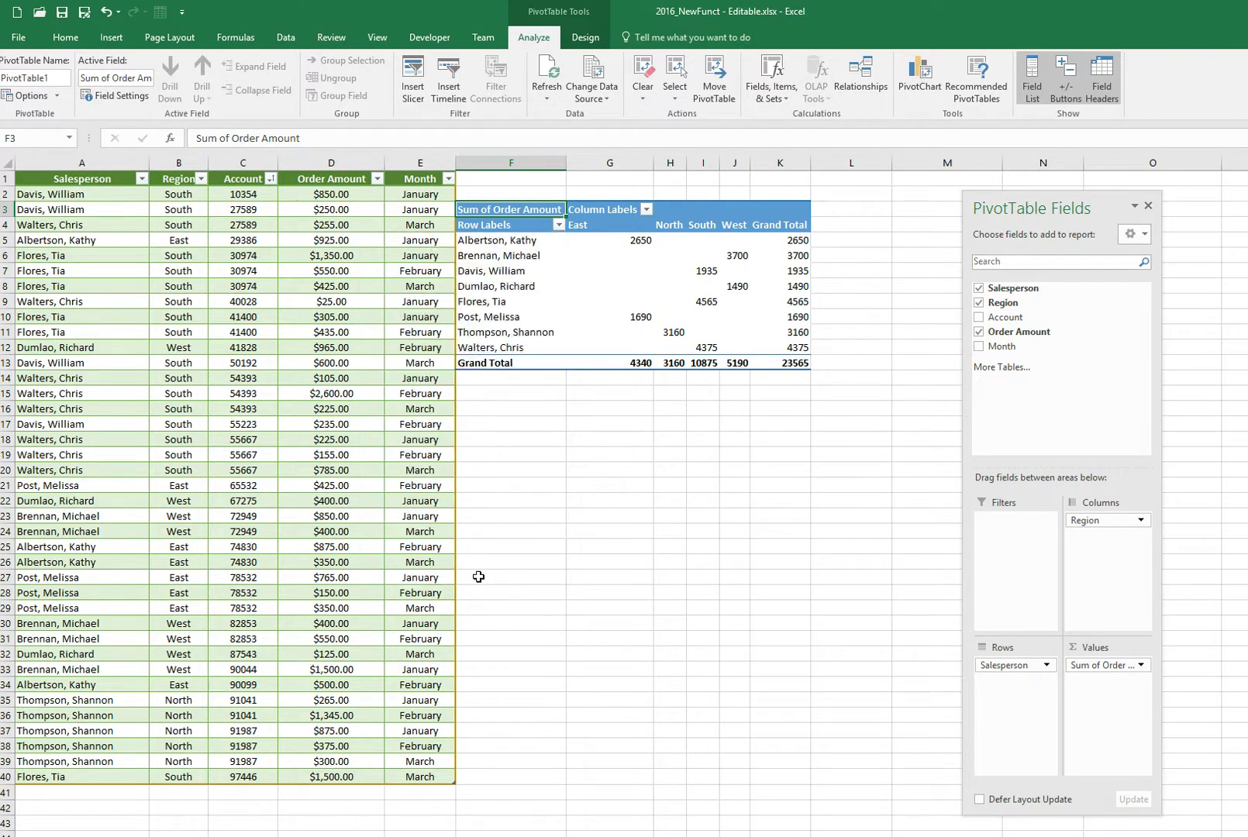
pyautogui.click(560, 227)
pyautogui.click(525, 297)
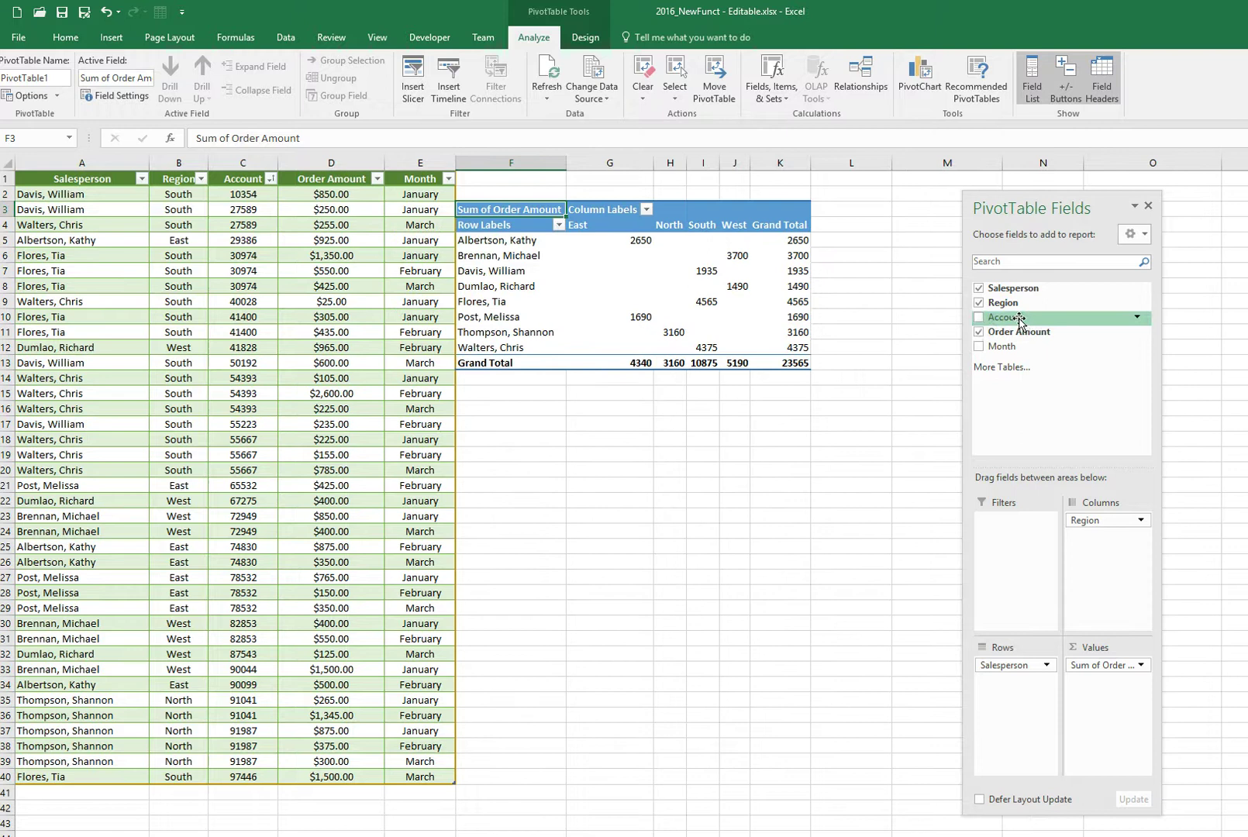
# Step: Drop the trial Account filter, use Month as report filter, and show only January
pyautogui.moveTo(1018, 321); pyautogui.dragTo(1019, 529)
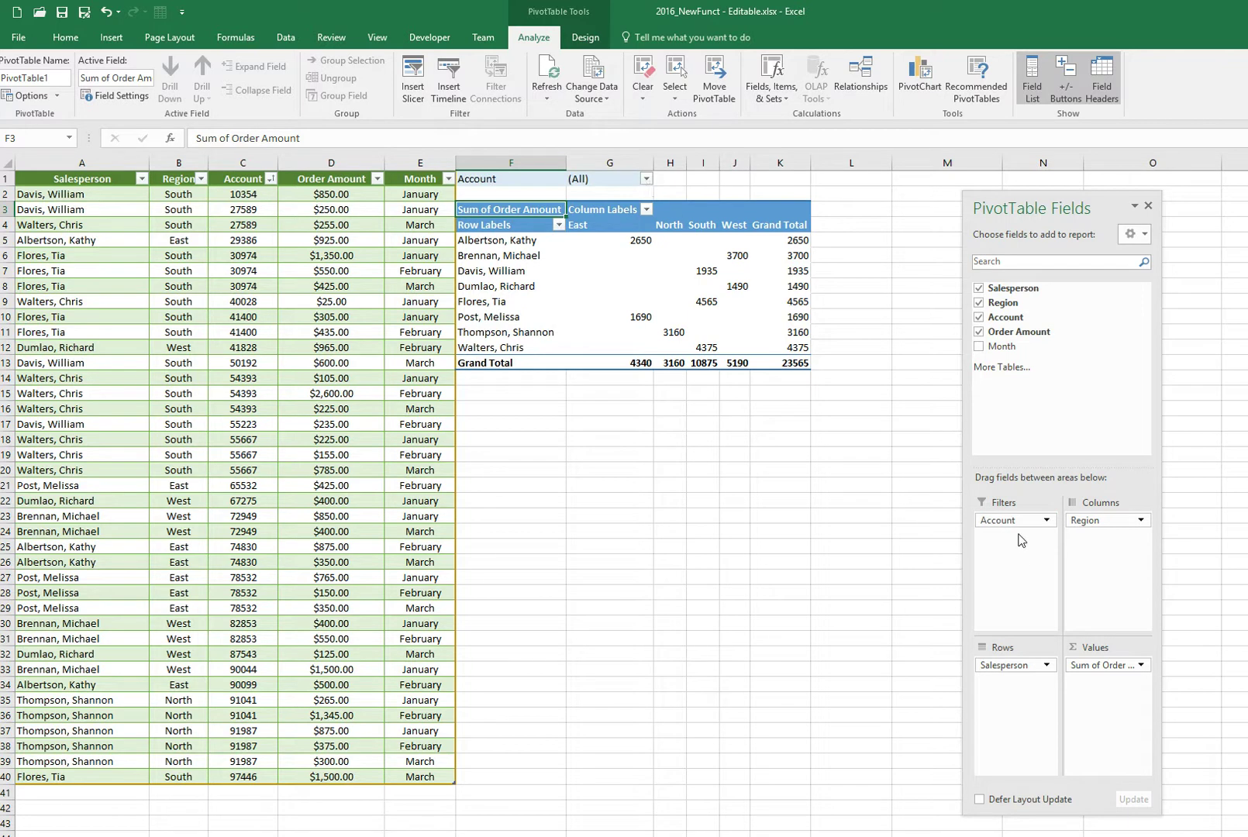
pyautogui.moveTo(1032, 335); pyautogui.dragTo(1022, 535)
pyautogui.click(647, 181)
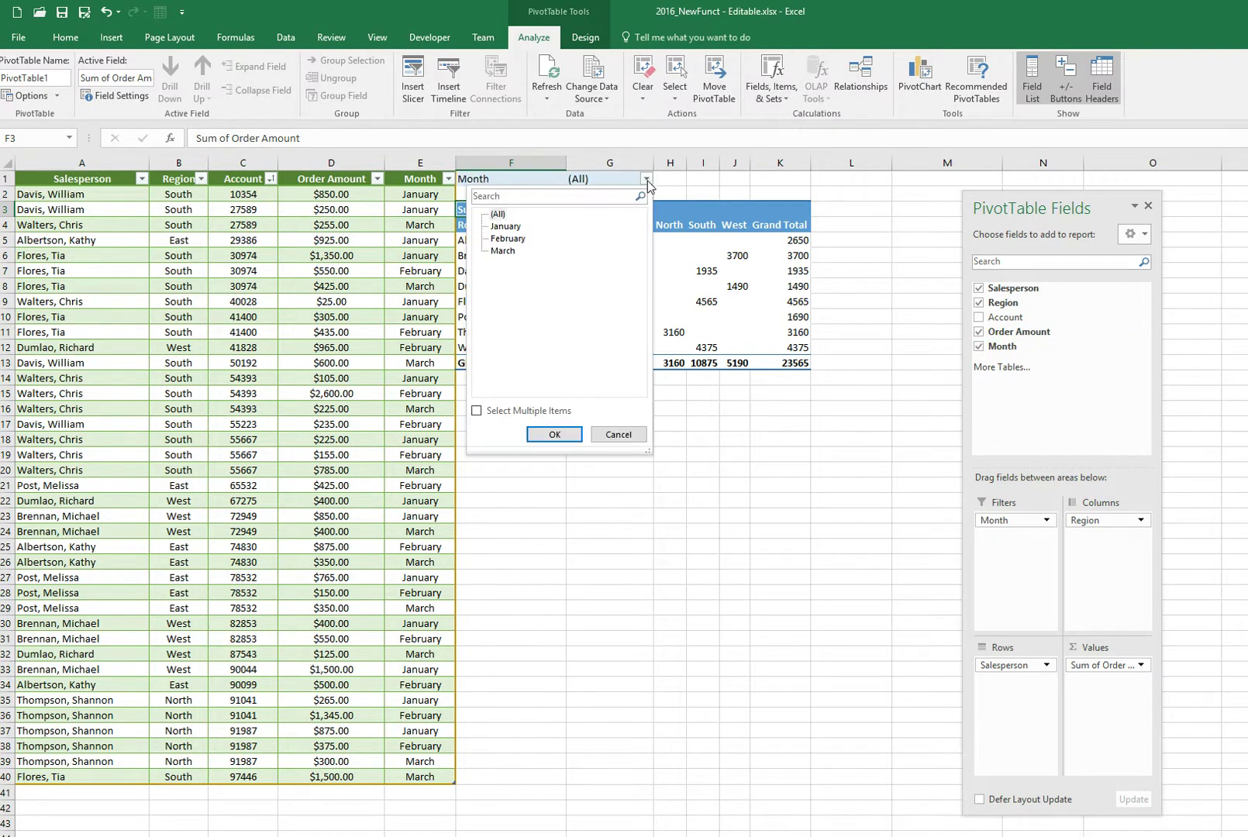
pyautogui.click(555, 435)
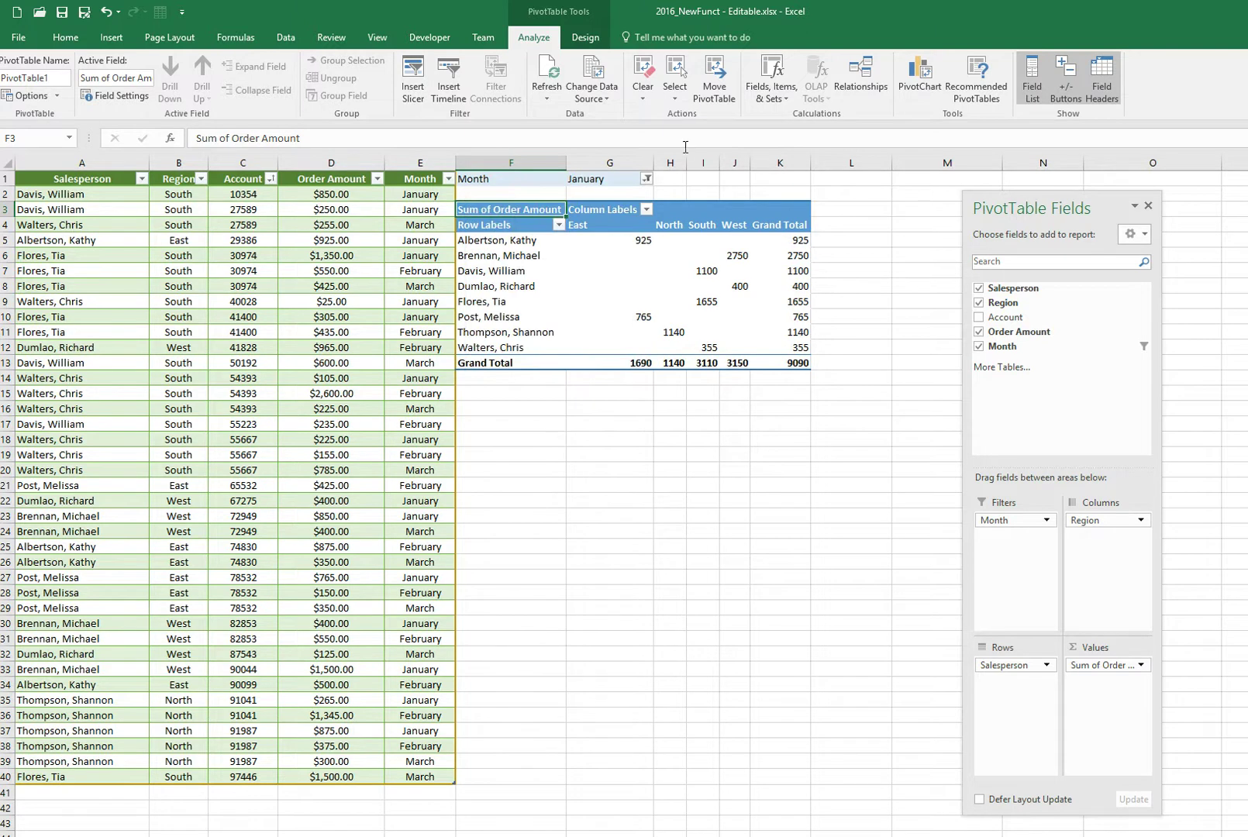
# Step: Filter Month to January and February, then reset it to (All)
pyautogui.click(647, 179)
pyautogui.click(477, 411)
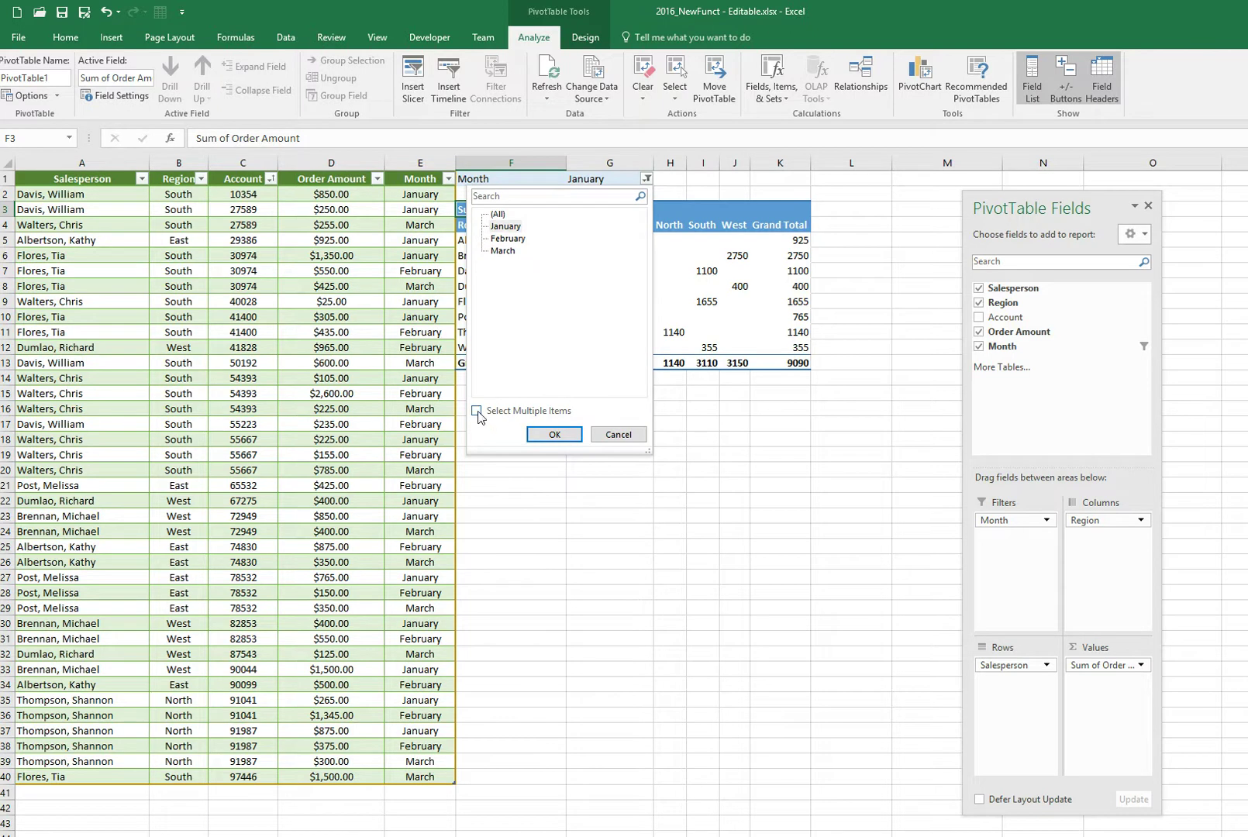
pyautogui.click(494, 239)
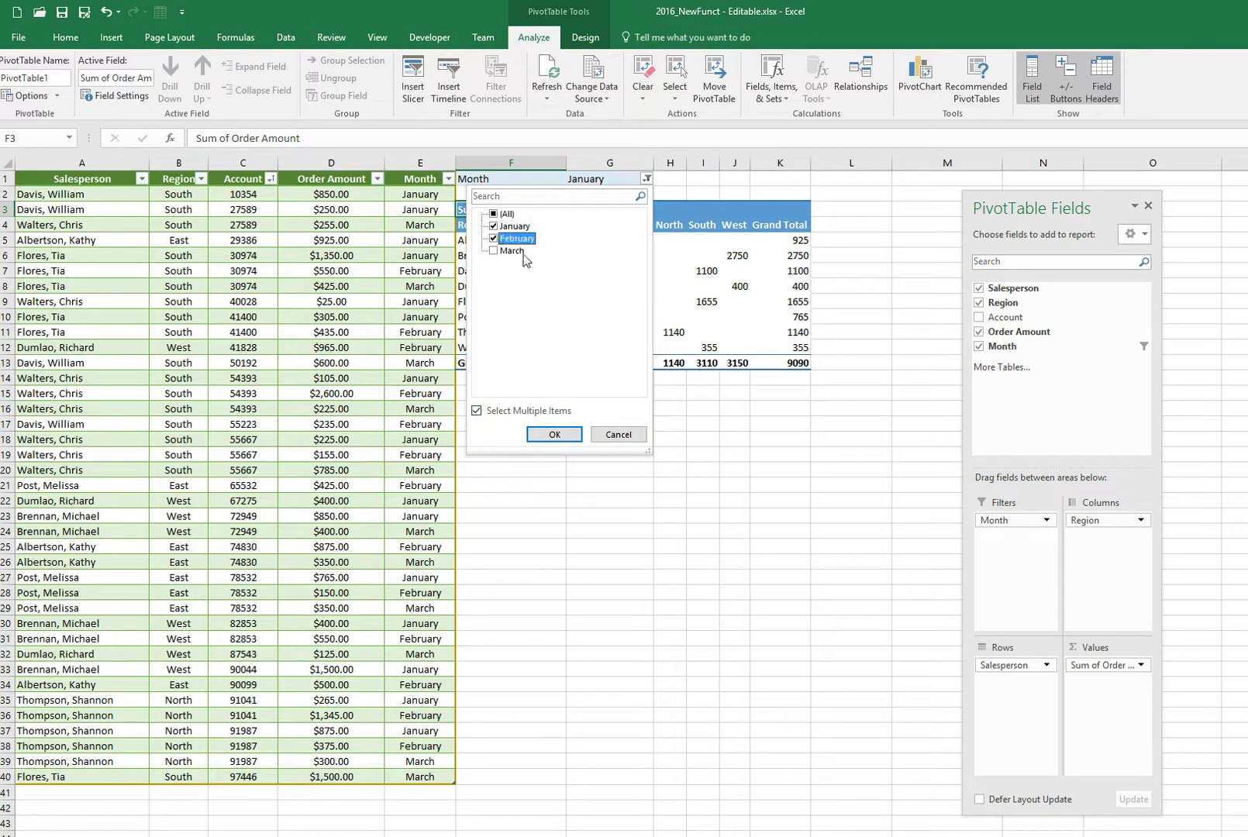
pyautogui.click(554, 435)
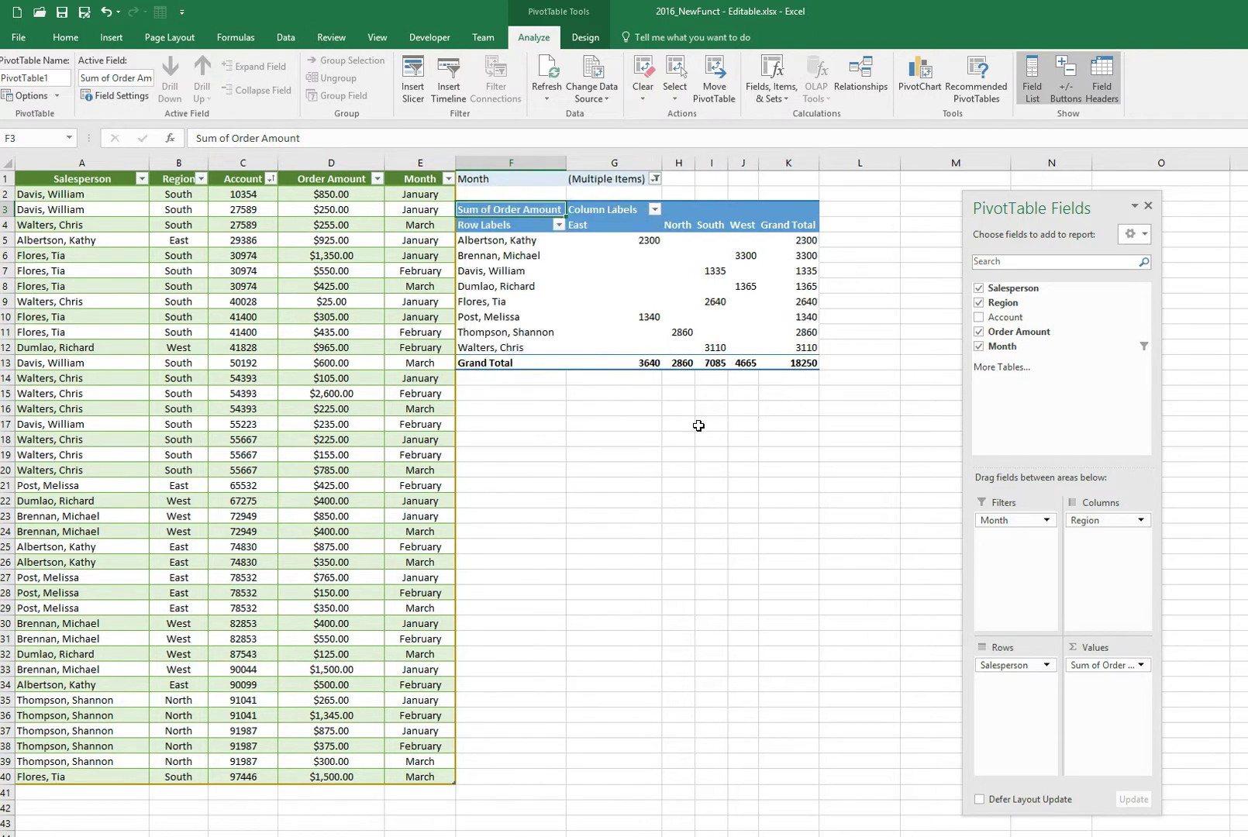
pyautogui.click(659, 180)
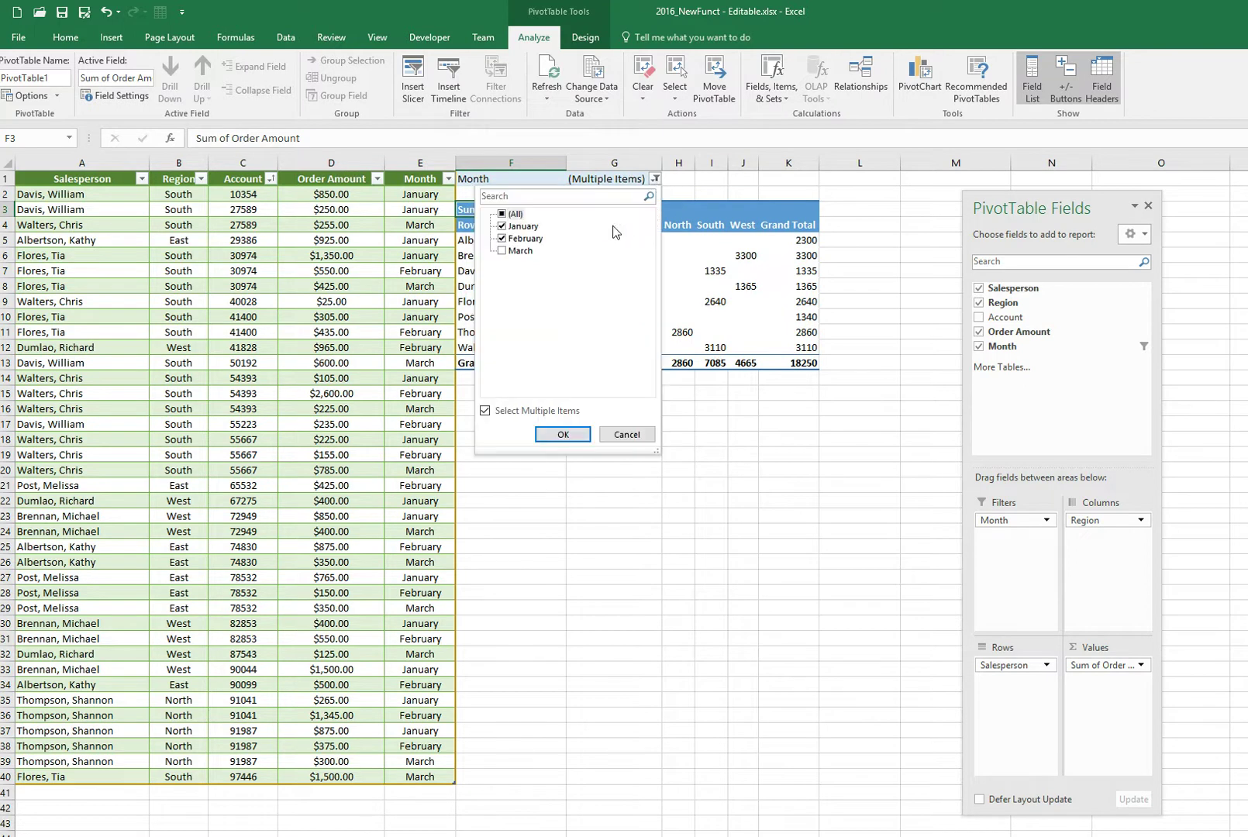
pyautogui.click(511, 217)
pyautogui.click(562, 434)
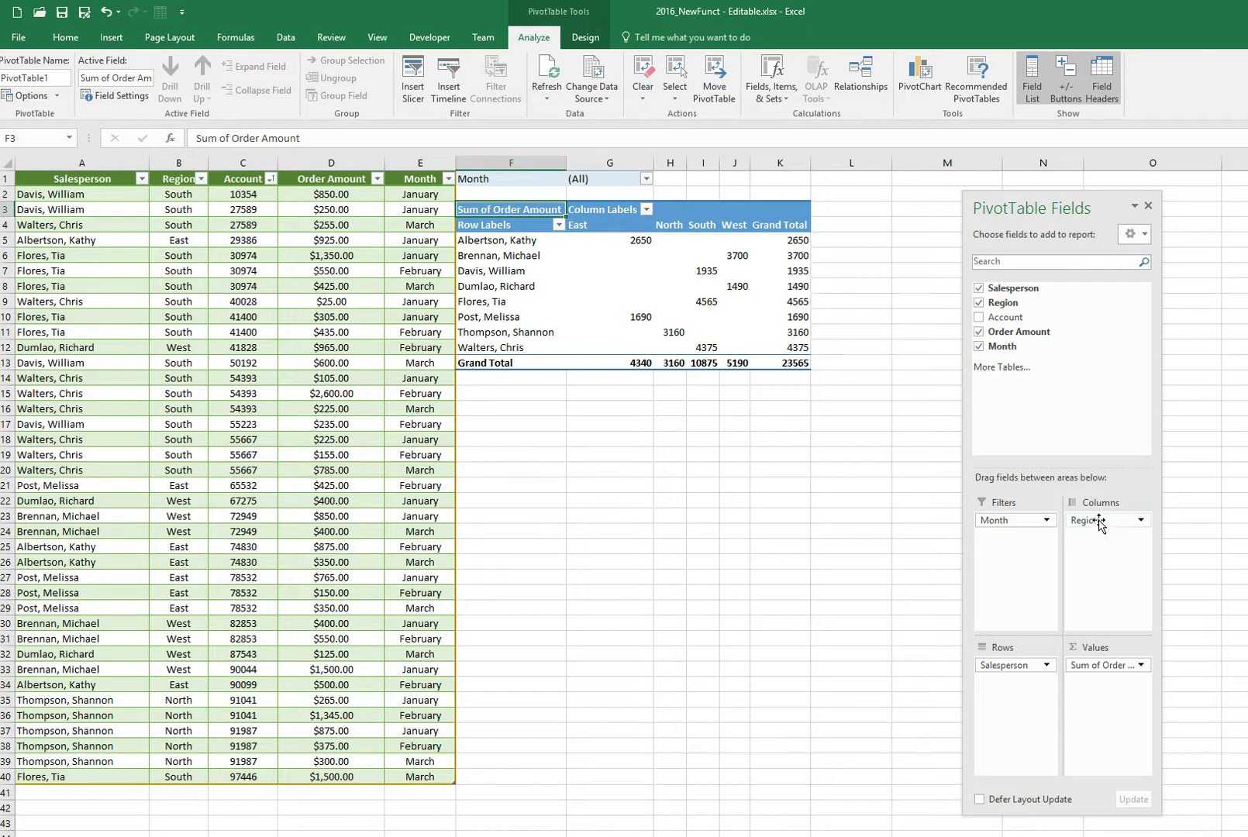
pyautogui.moveTo(1104, 521)
pyautogui.mouseDown()
pyautogui.moveTo(1029, 702)
pyautogui.moveTo(1022, 684)
pyautogui.moveTo(1114, 547)
pyautogui.mouseUp()
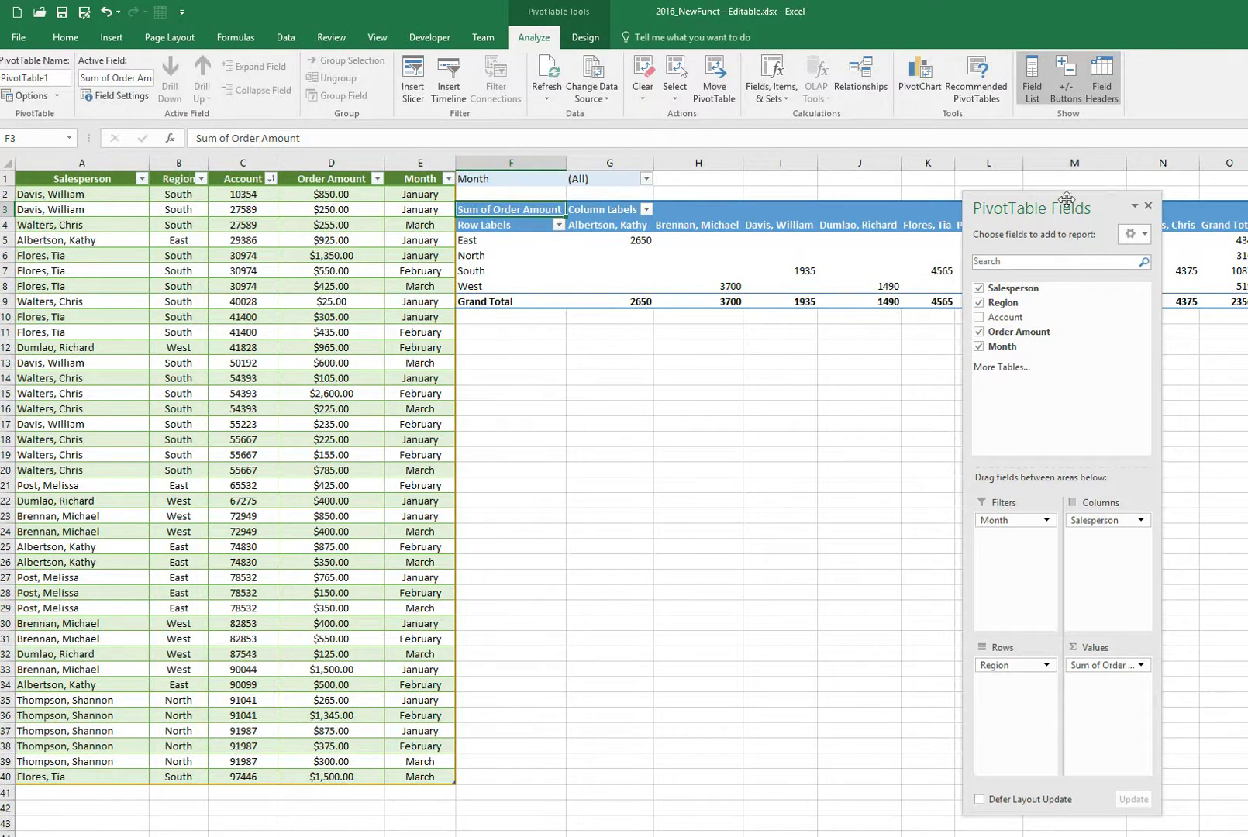
pyautogui.moveTo(1067, 200); pyautogui.dragTo(933, 348)
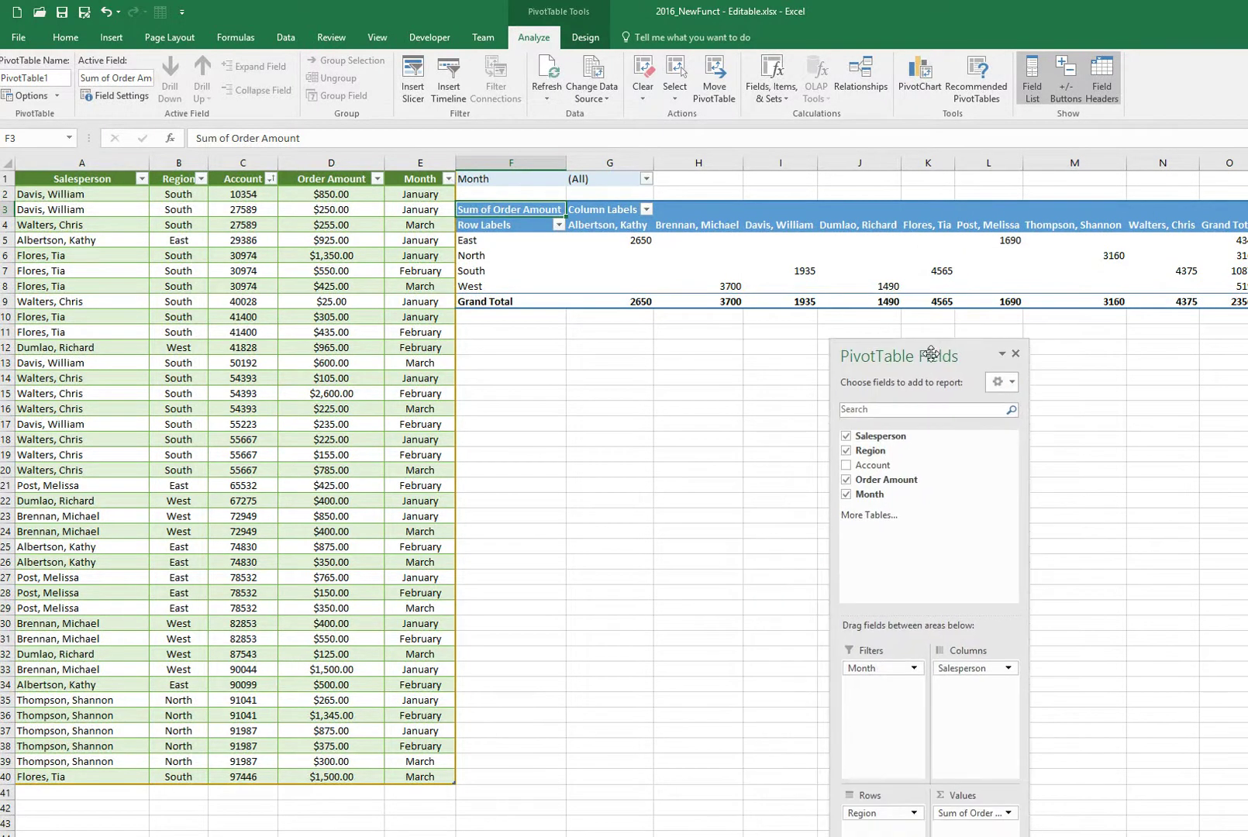
pyautogui.moveTo(883, 812)
pyautogui.mouseDown()
pyautogui.moveTo(967, 740)
pyautogui.moveTo(971, 684)
pyautogui.moveTo(891, 820)
pyautogui.mouseUp()
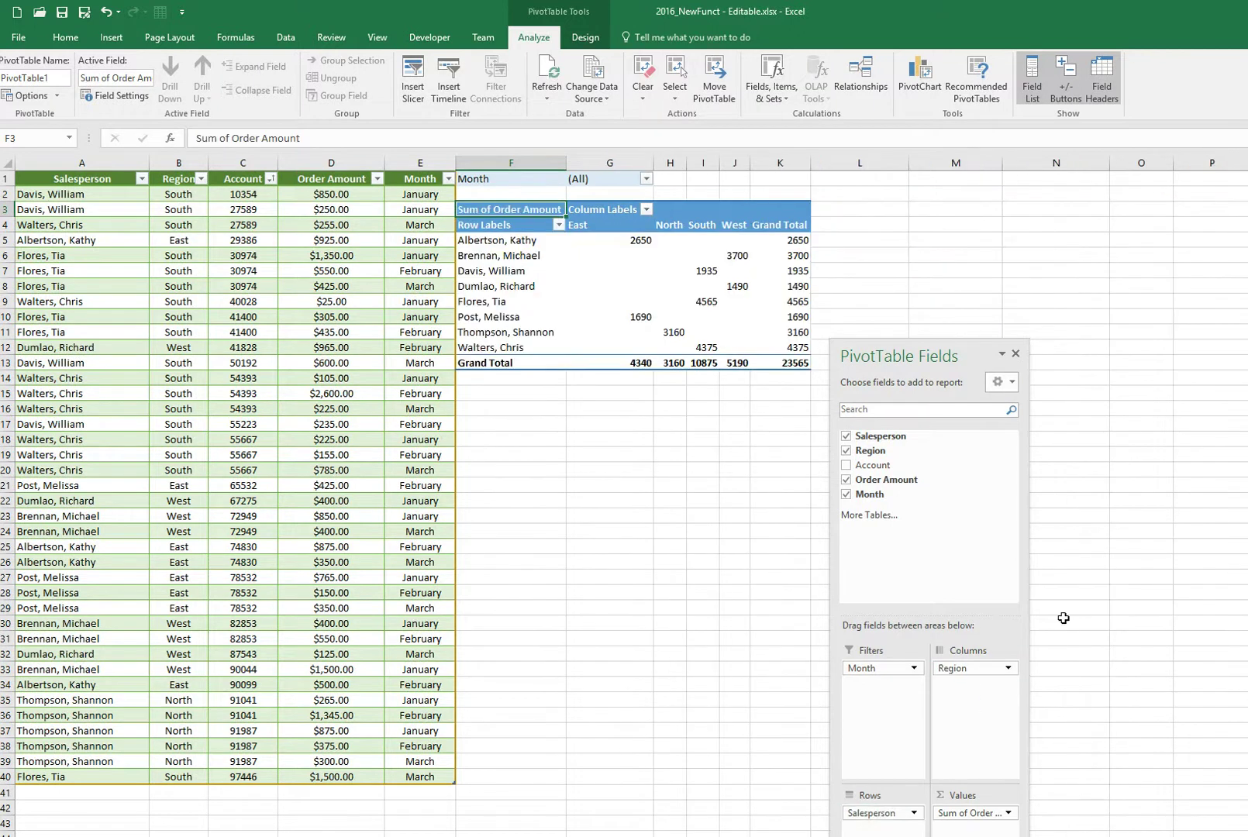
pyautogui.moveTo(939, 357); pyautogui.dragTo(1010, 232)
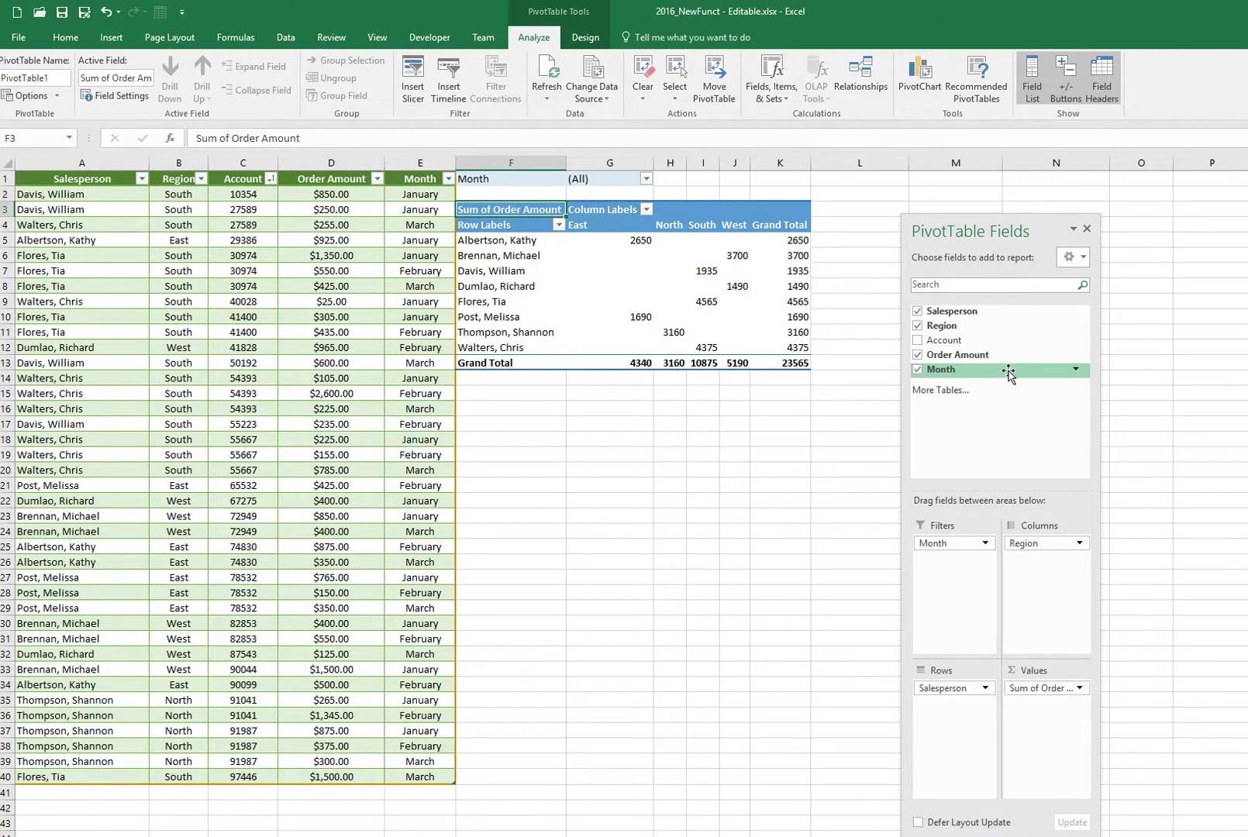
pyautogui.moveTo(1000, 232)
pyautogui.mouseDown()
pyautogui.moveTo(1029, 222)
pyautogui.moveTo(1015, 222)
pyautogui.mouseUp()
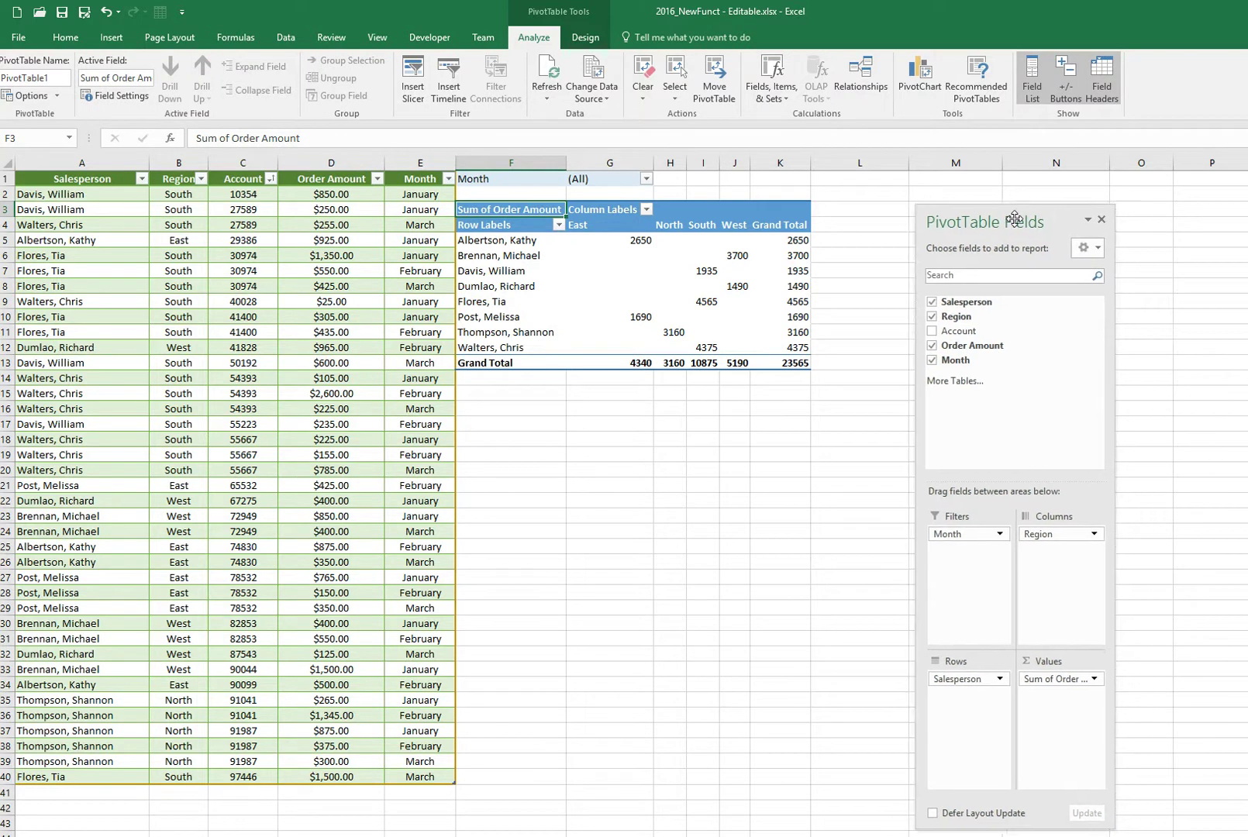